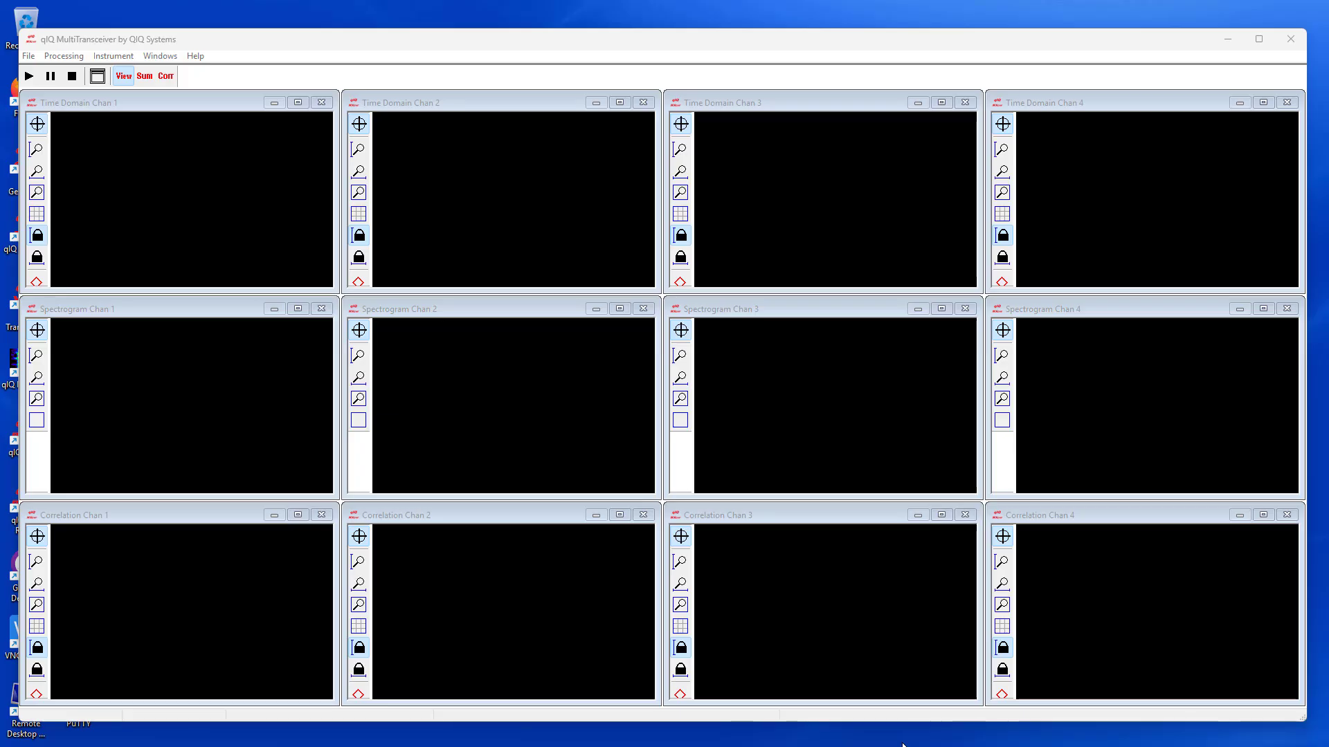
- Apply the instrument connection for AD9084 on the VCU118 host board, using IIO over LAN at 192.168.0.35
mouse_move(888, 744)
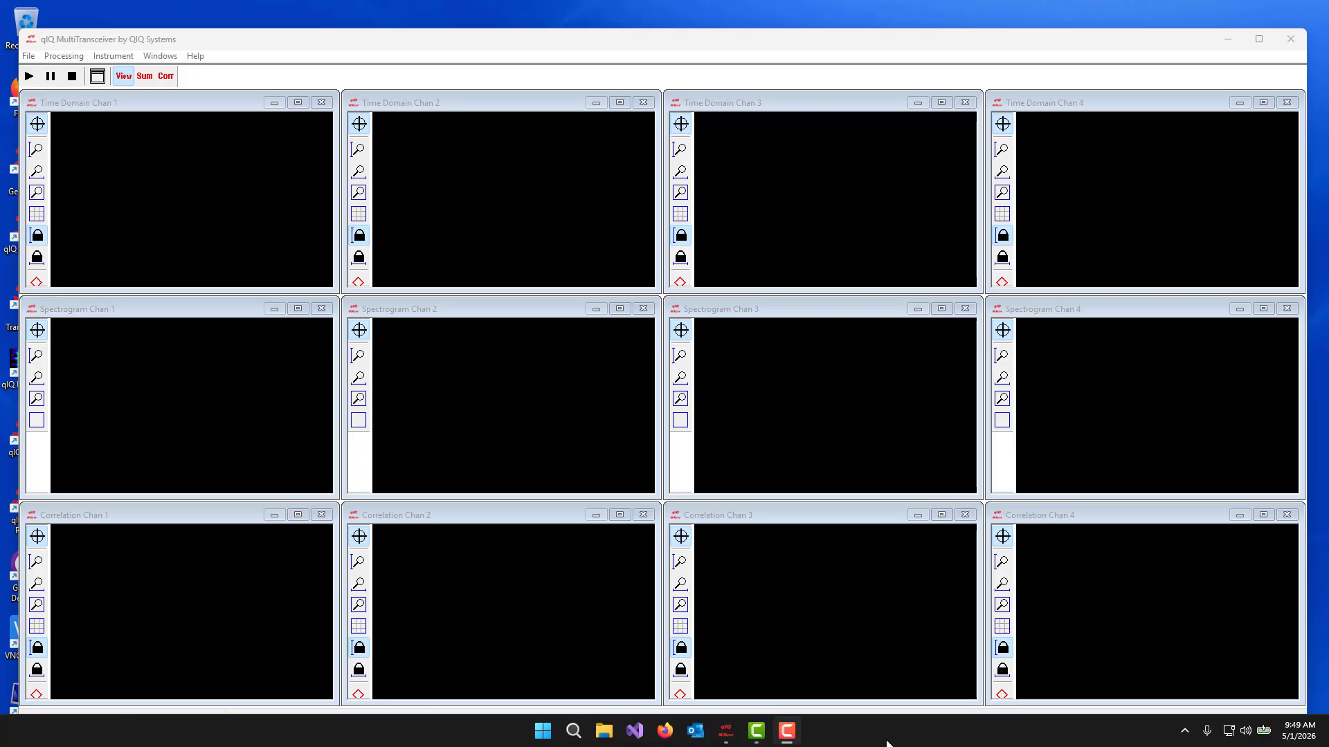
click(119, 59)
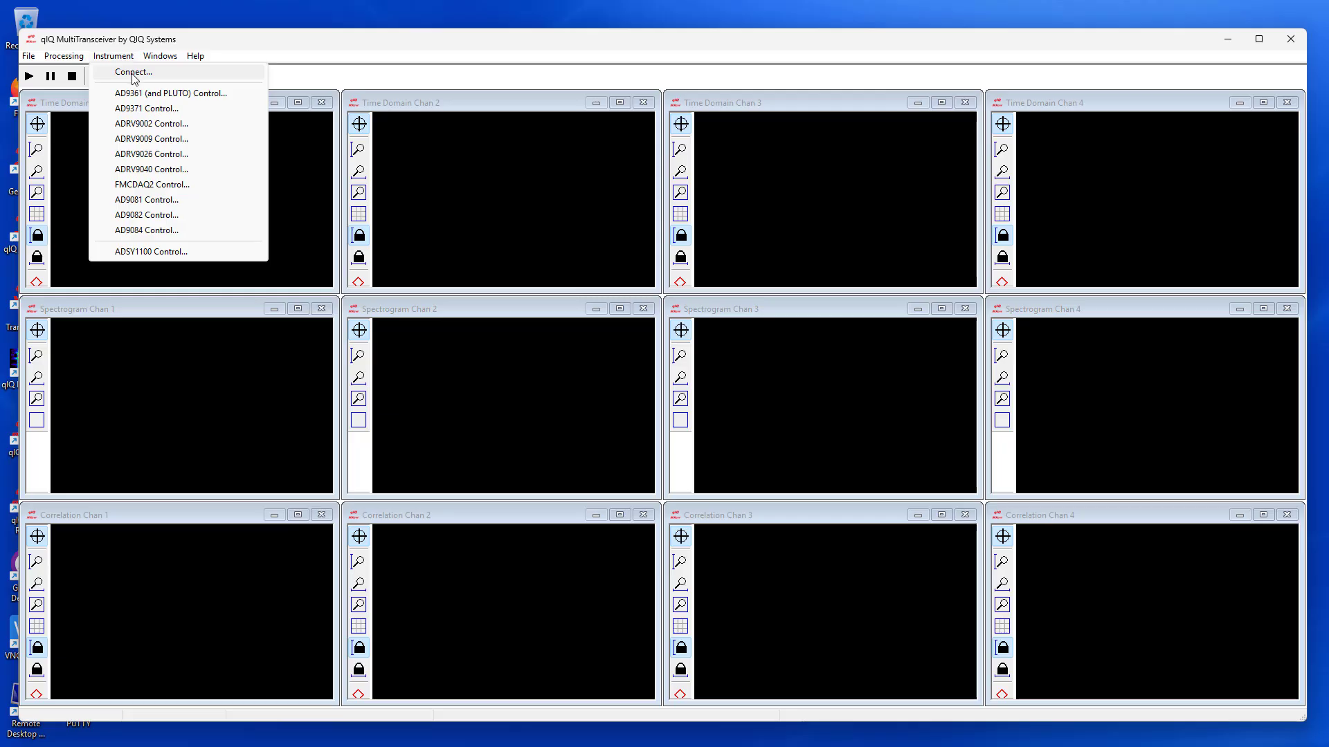
click(126, 72)
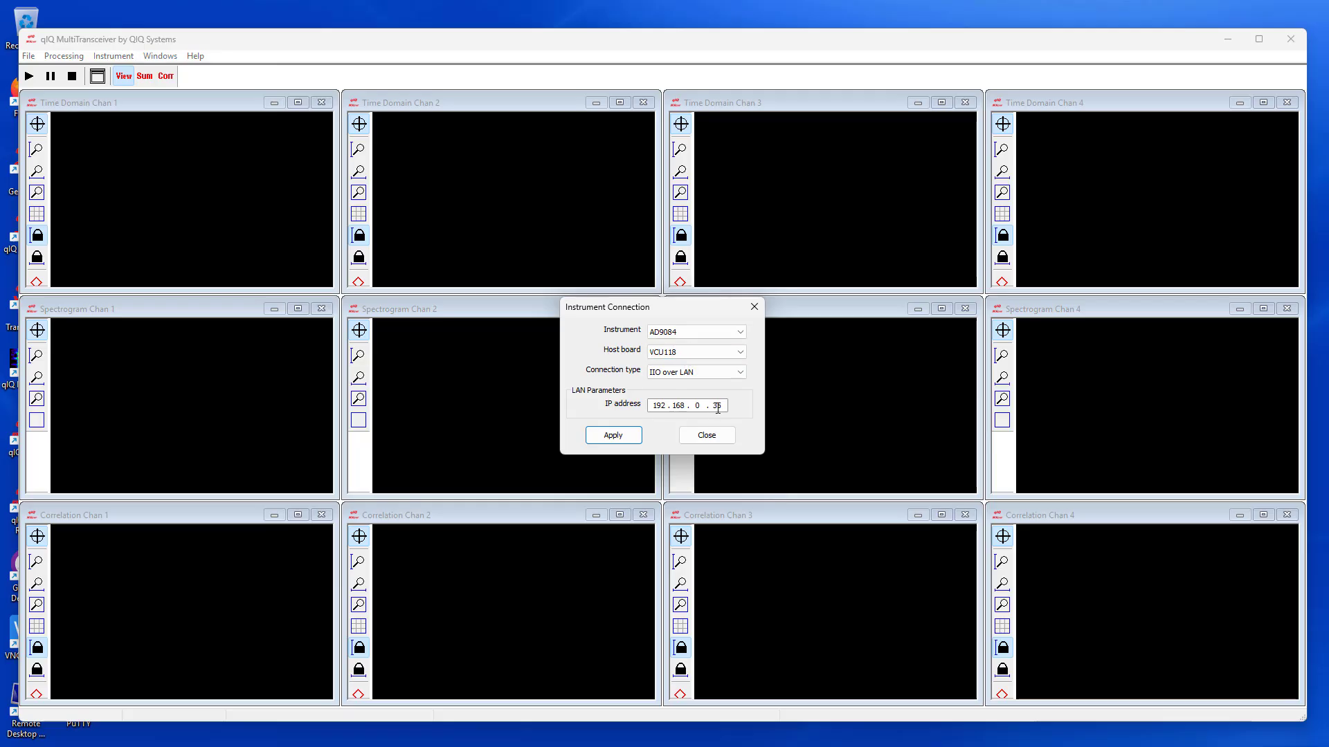
click(626, 436)
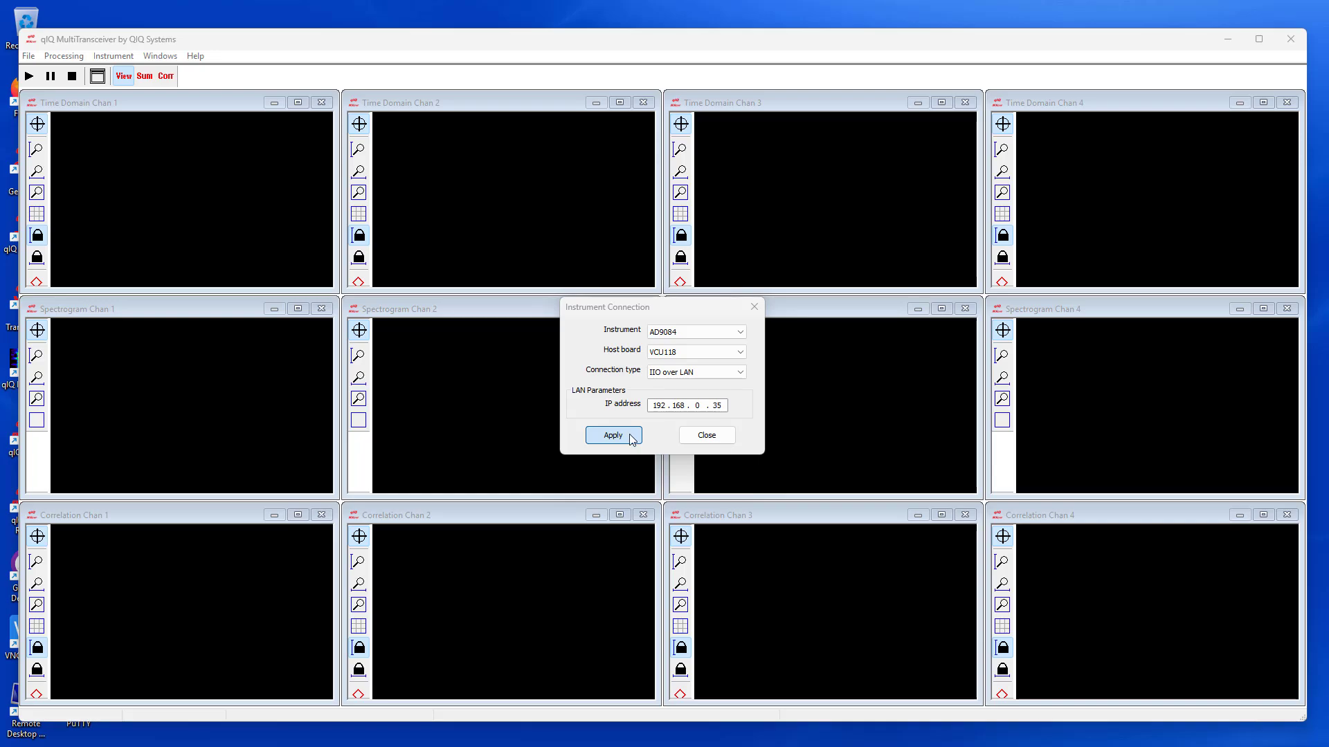
- Review the AD9084 control settings for all four transmitters and all four receivers, and accept them
click(115, 58)
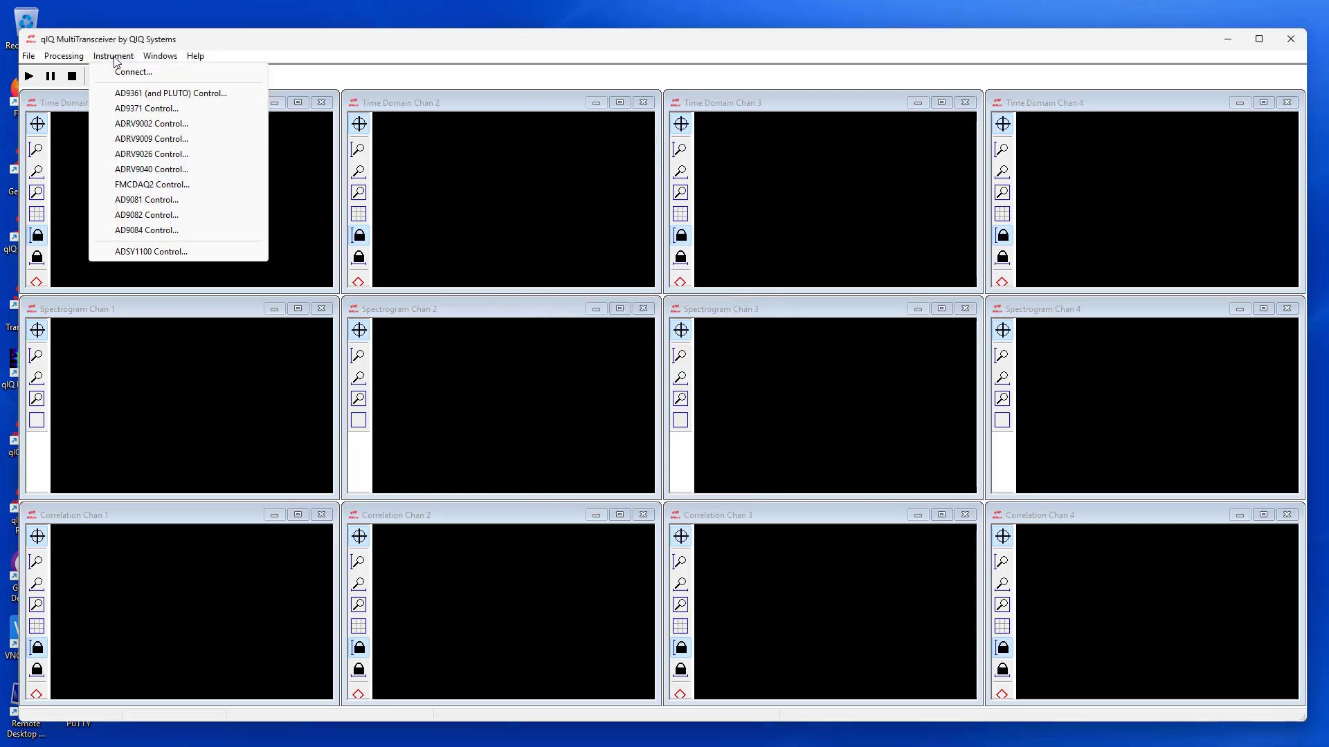
click(147, 230)
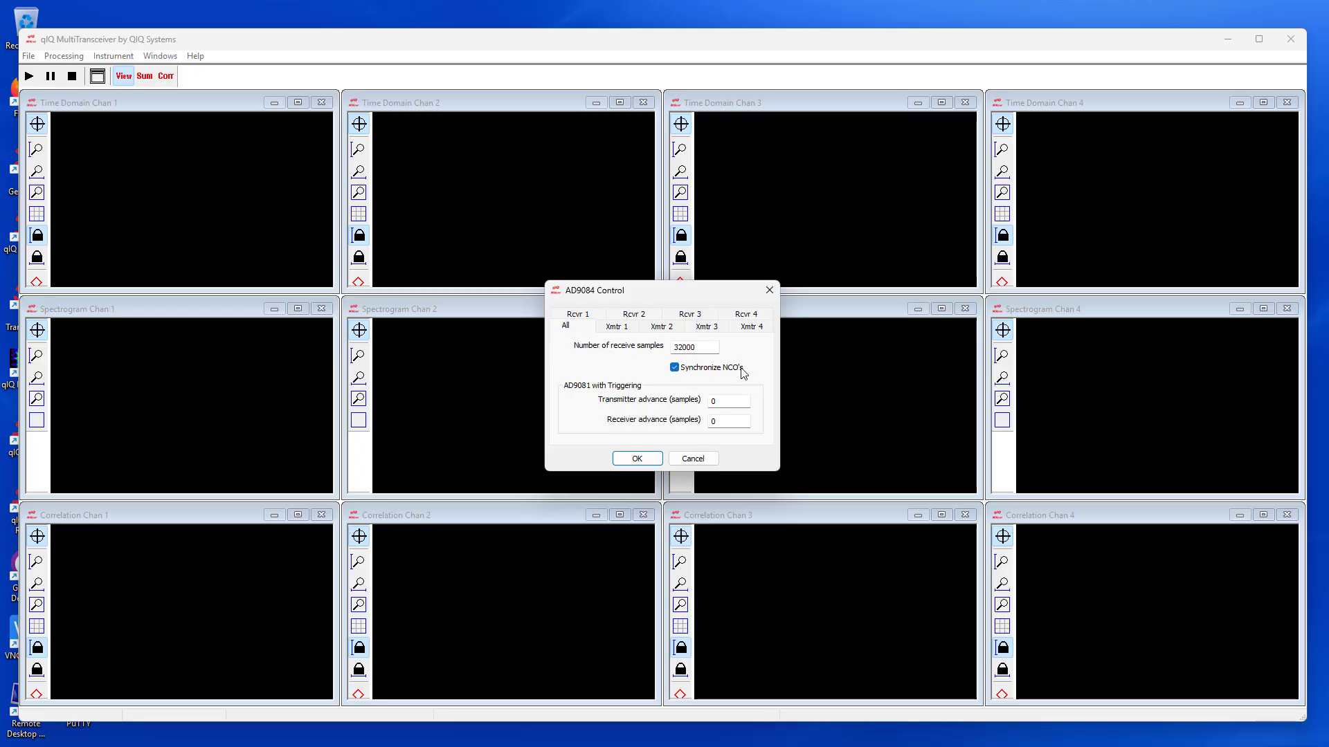
click(610, 330)
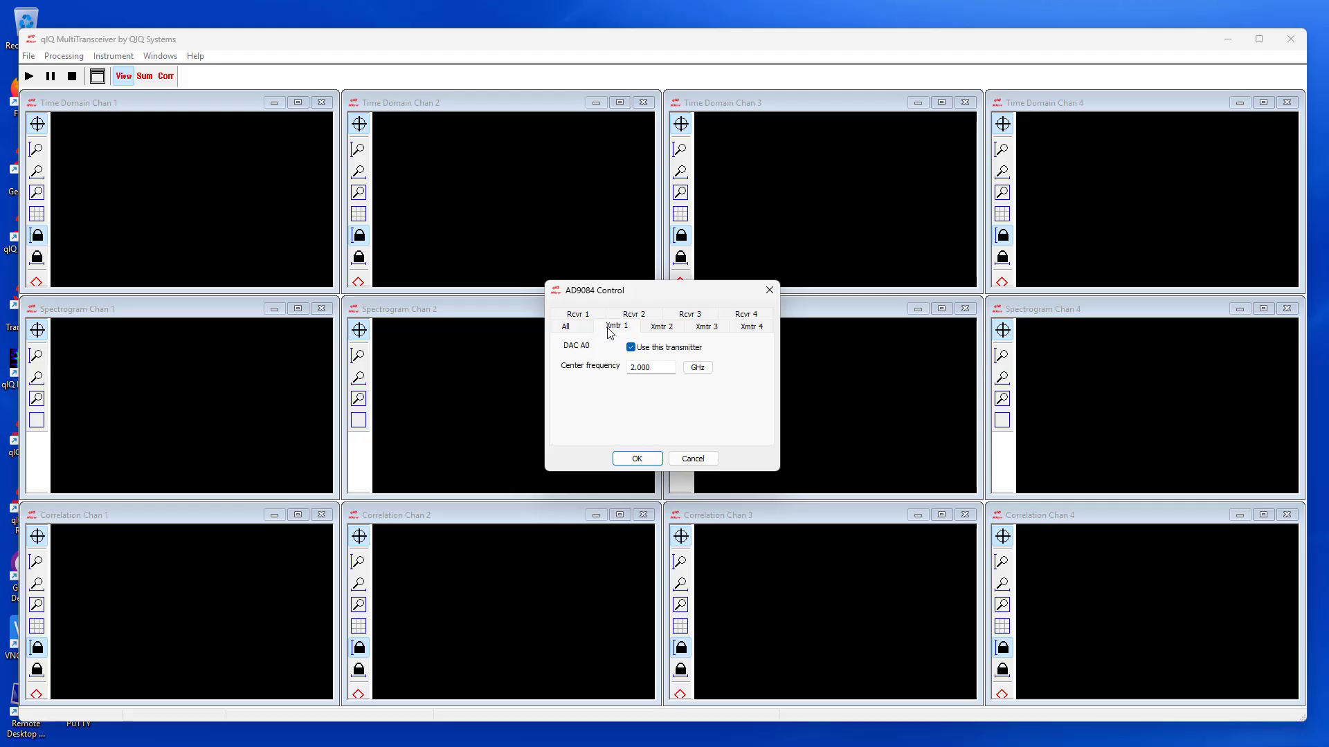
click(666, 334)
click(709, 331)
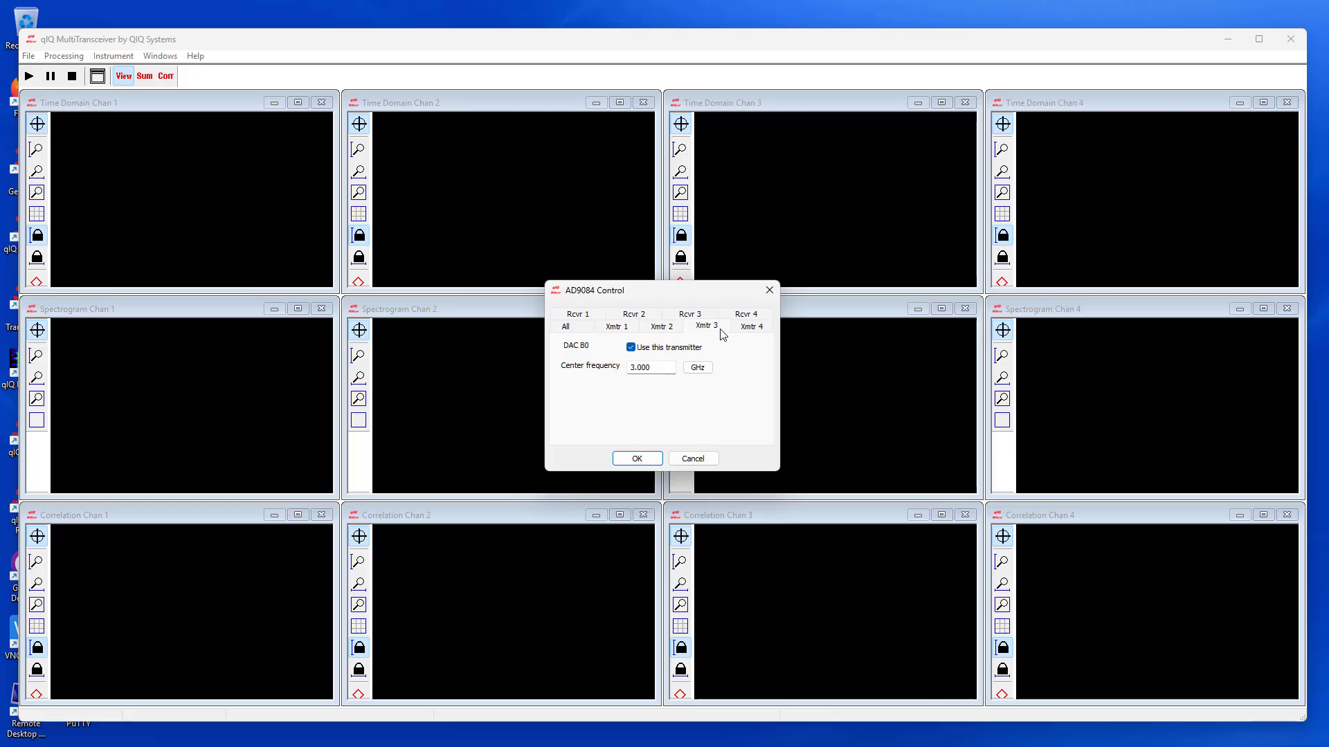
click(752, 329)
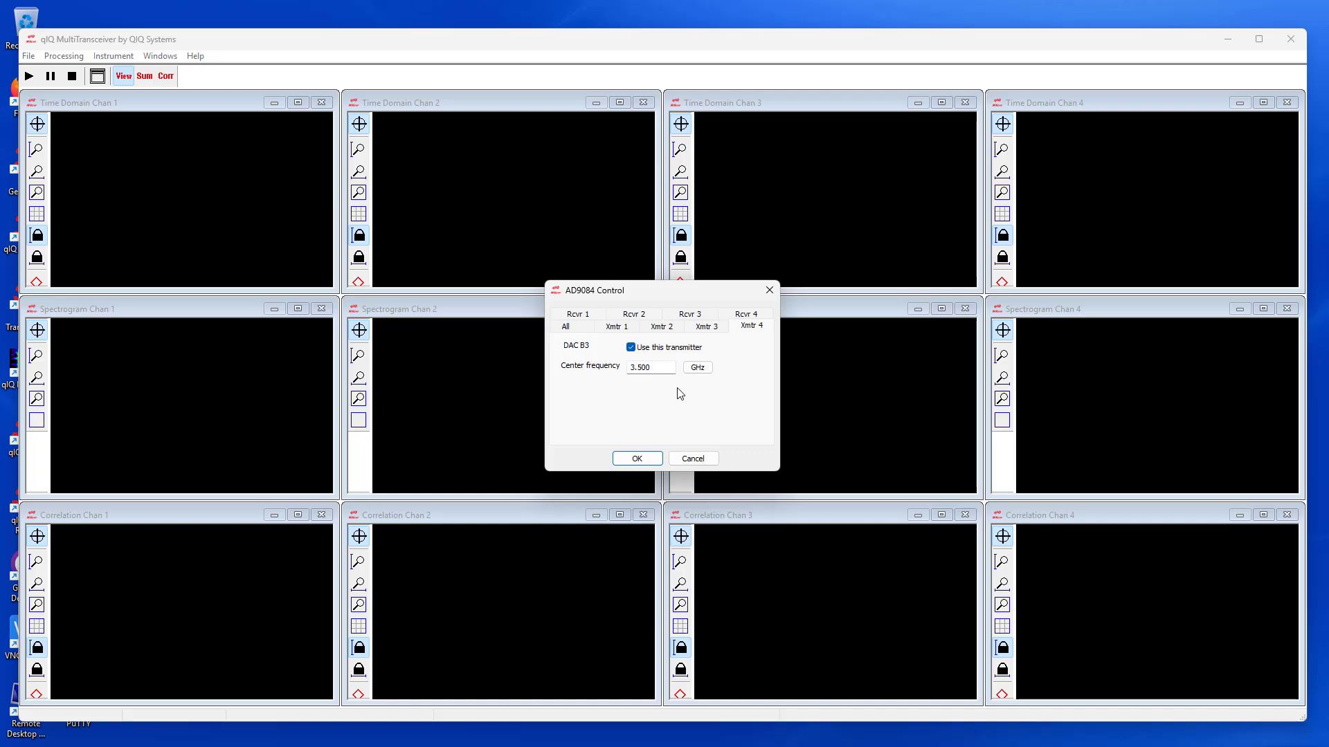
click(574, 316)
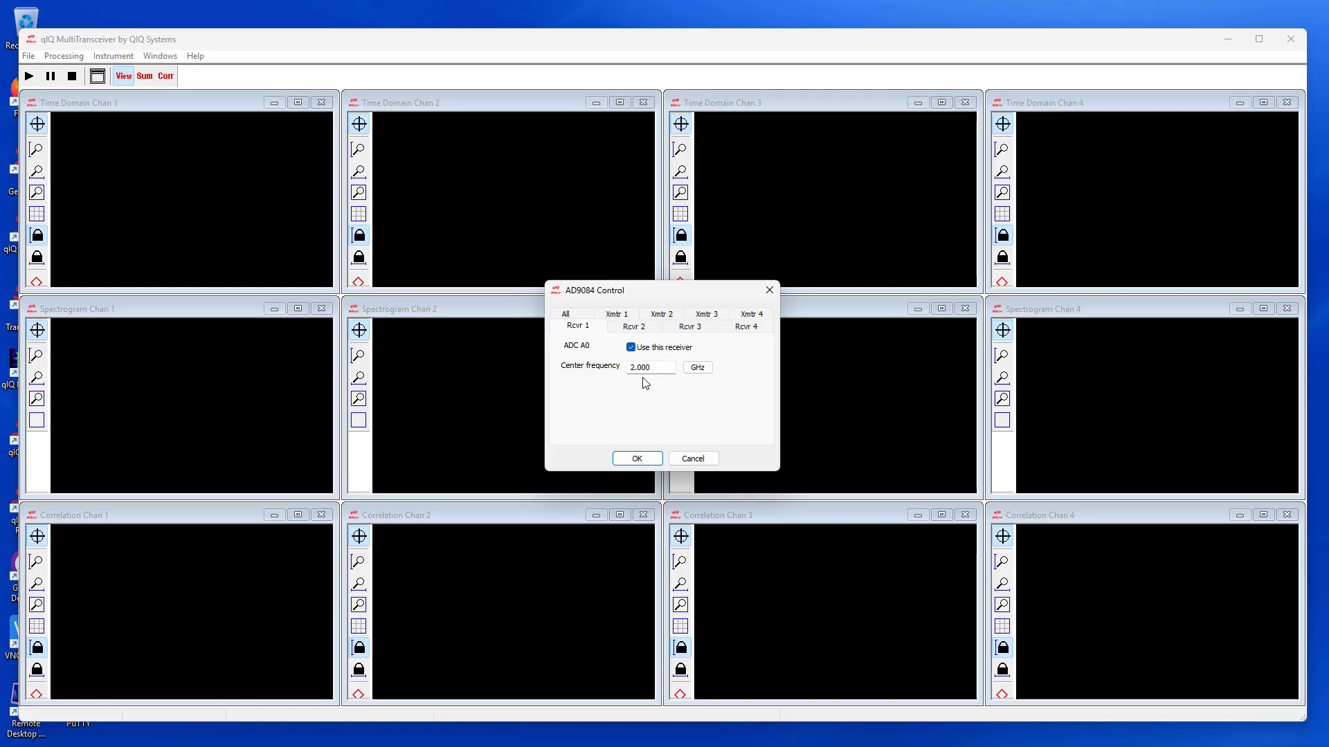
click(641, 331)
click(677, 336)
click(744, 334)
click(632, 459)
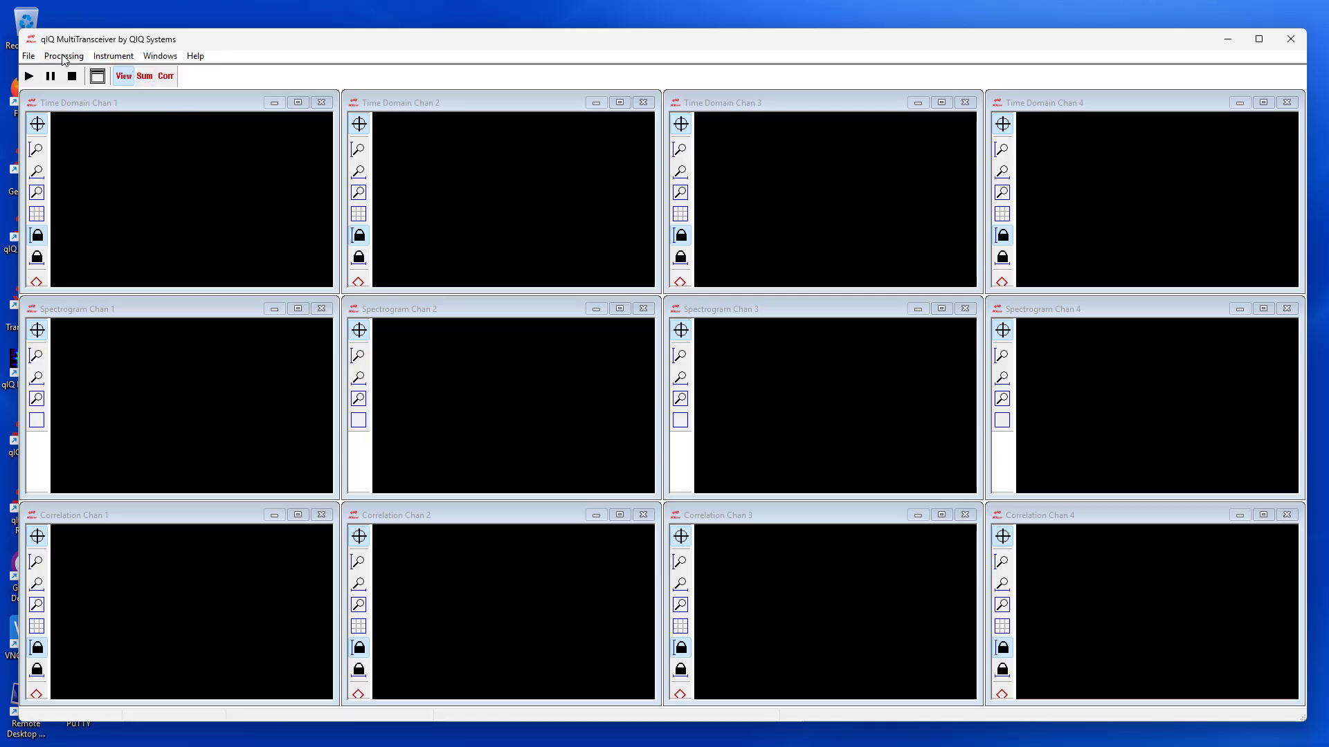
- Review the waveform file assigned to transmitter 1 and its file contents, and accept the transmitter file settings
click(28, 57)
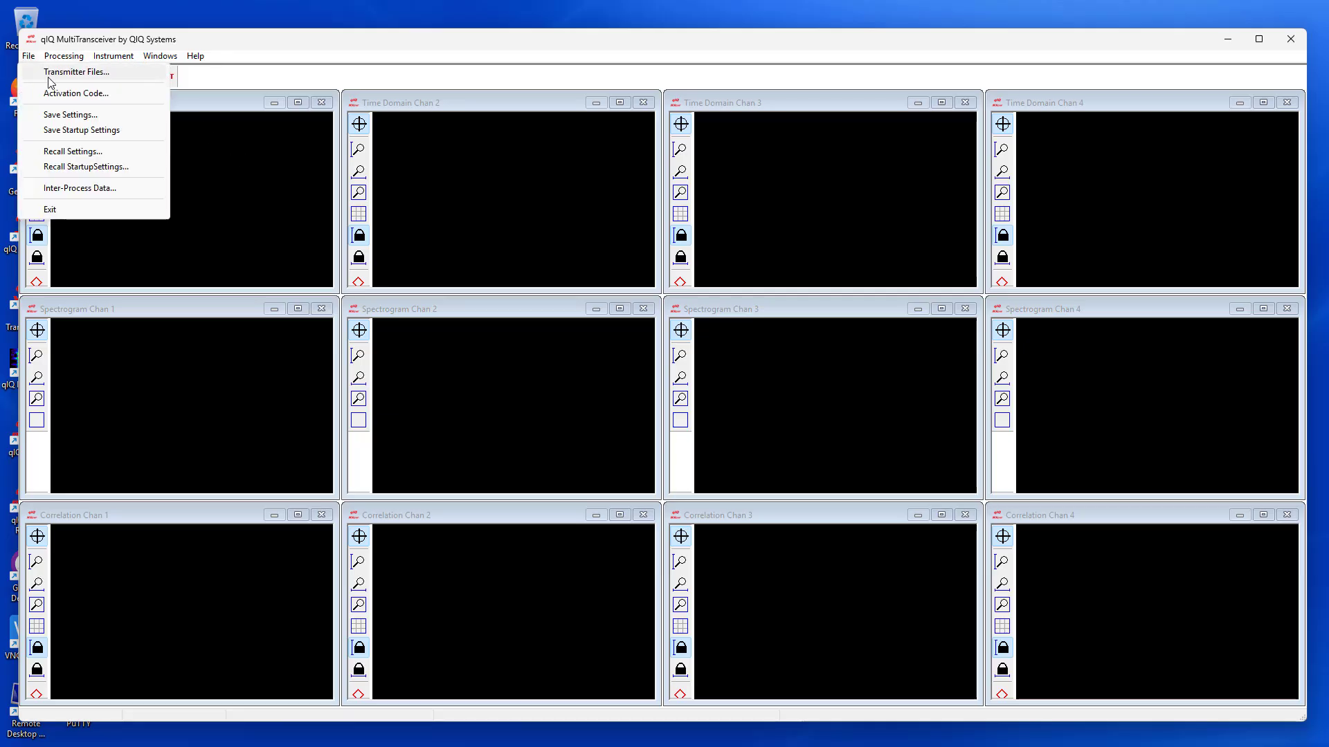
click(49, 74)
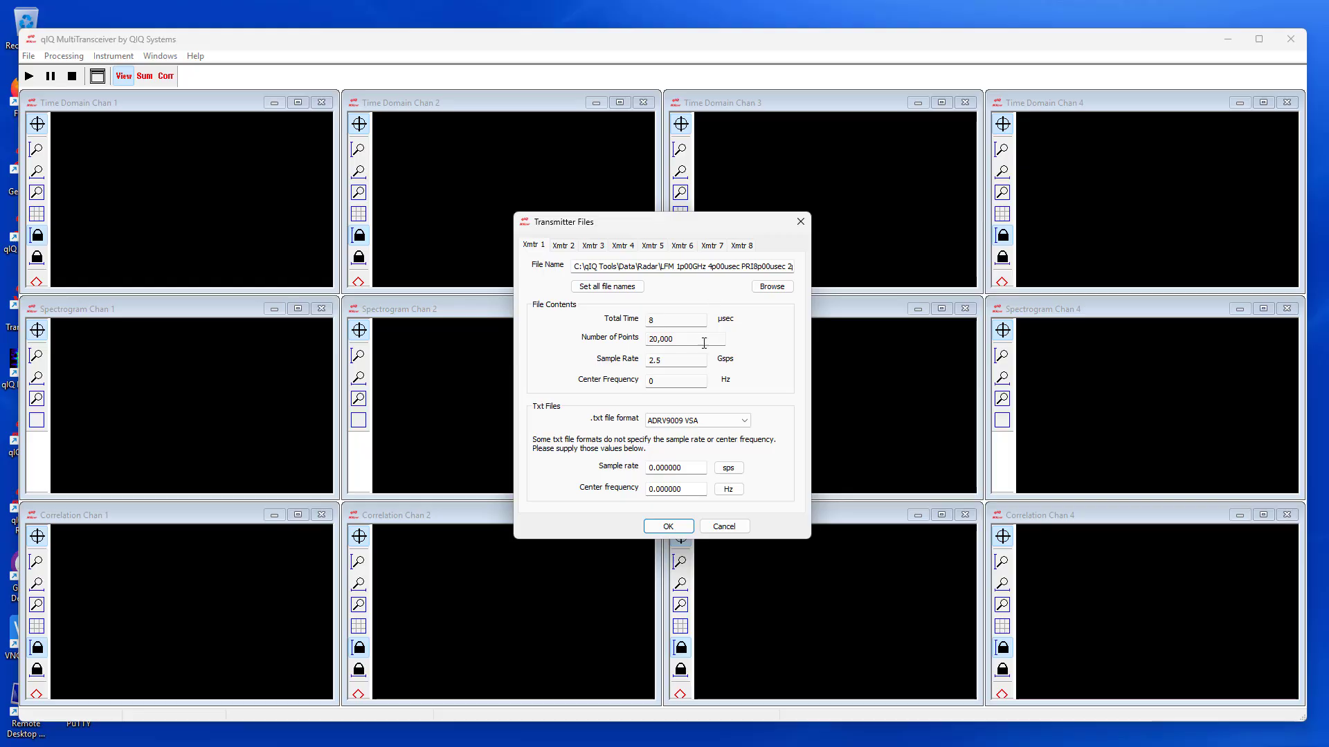
click(670, 528)
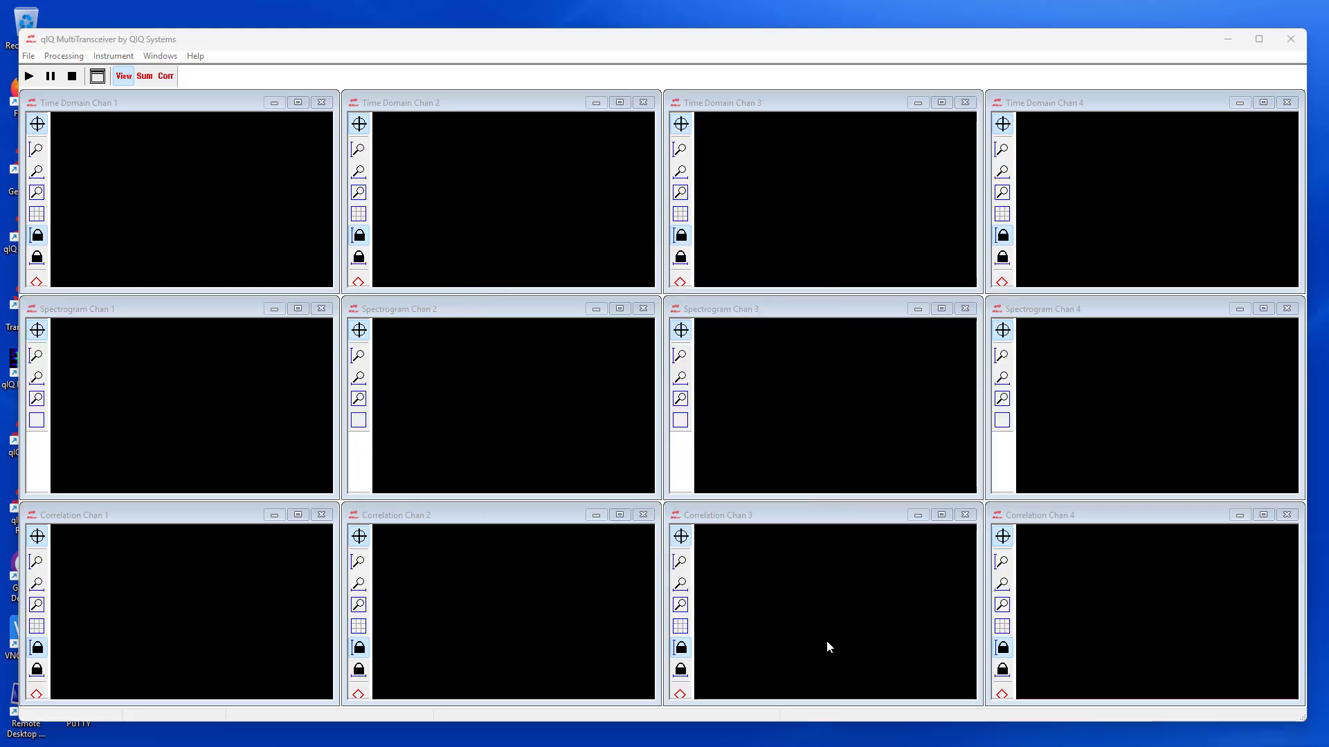
- Run the four-channel transmission in View mode, and rerun it in Corr mode before stopping it
click(29, 77)
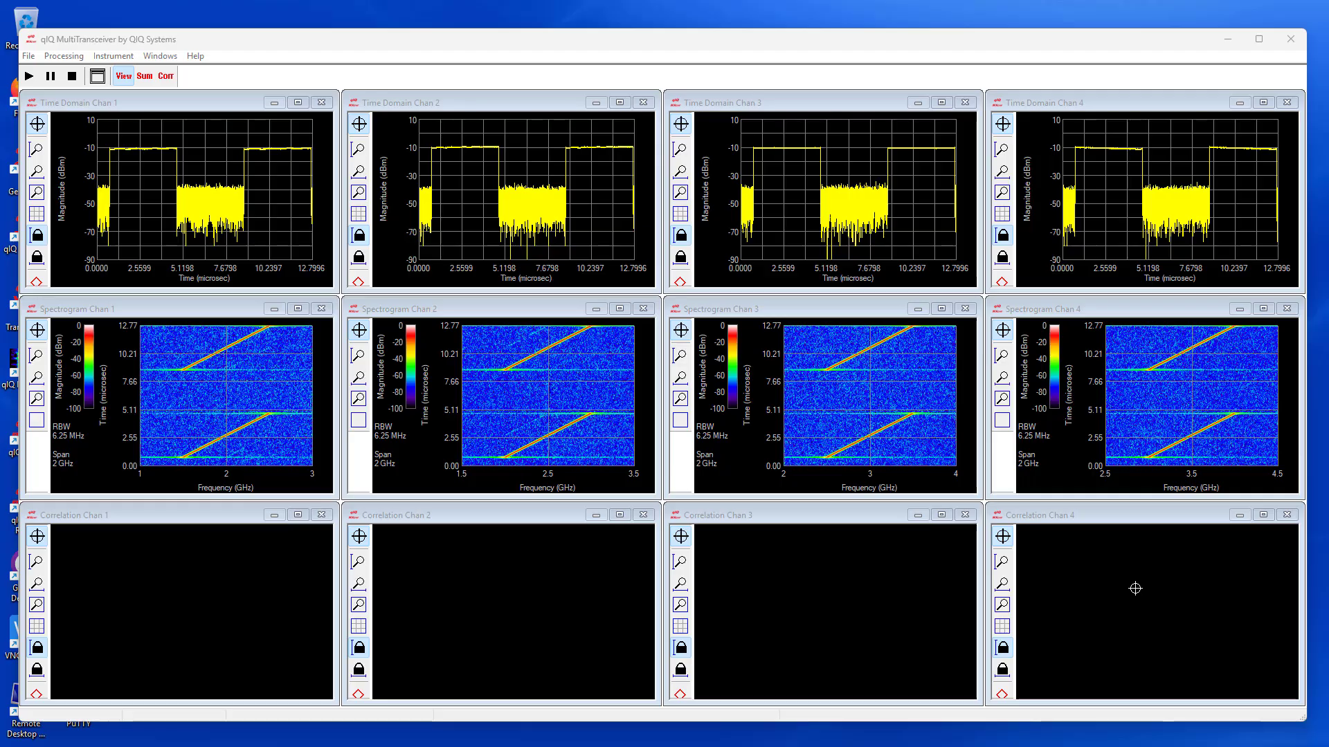
click(165, 77)
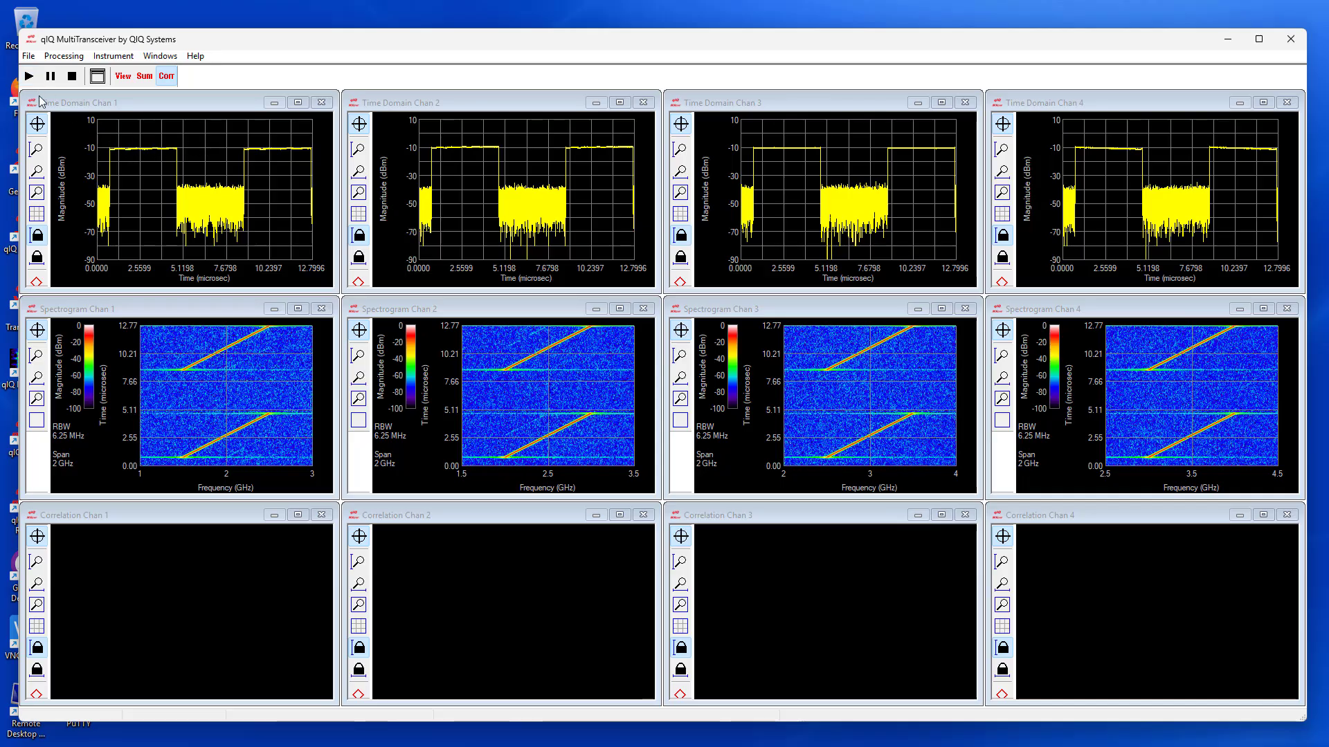
click(28, 76)
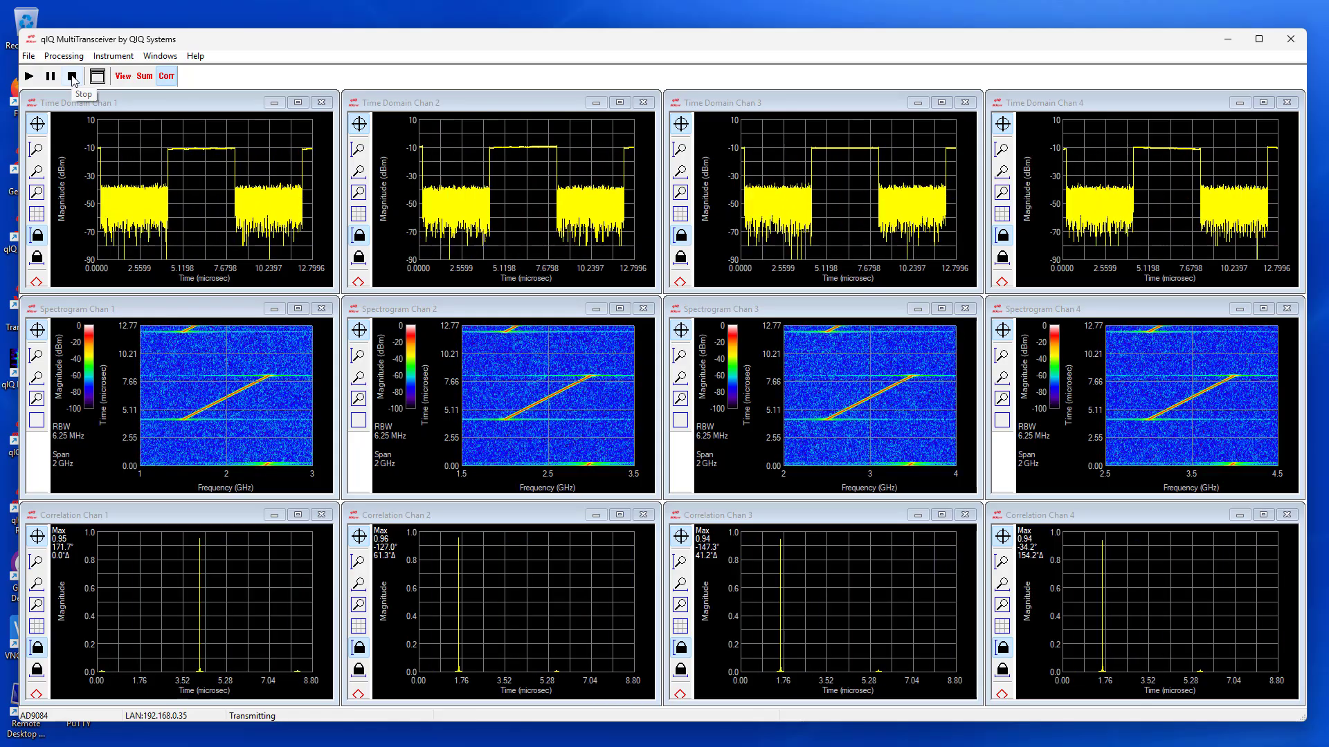
click(72, 76)
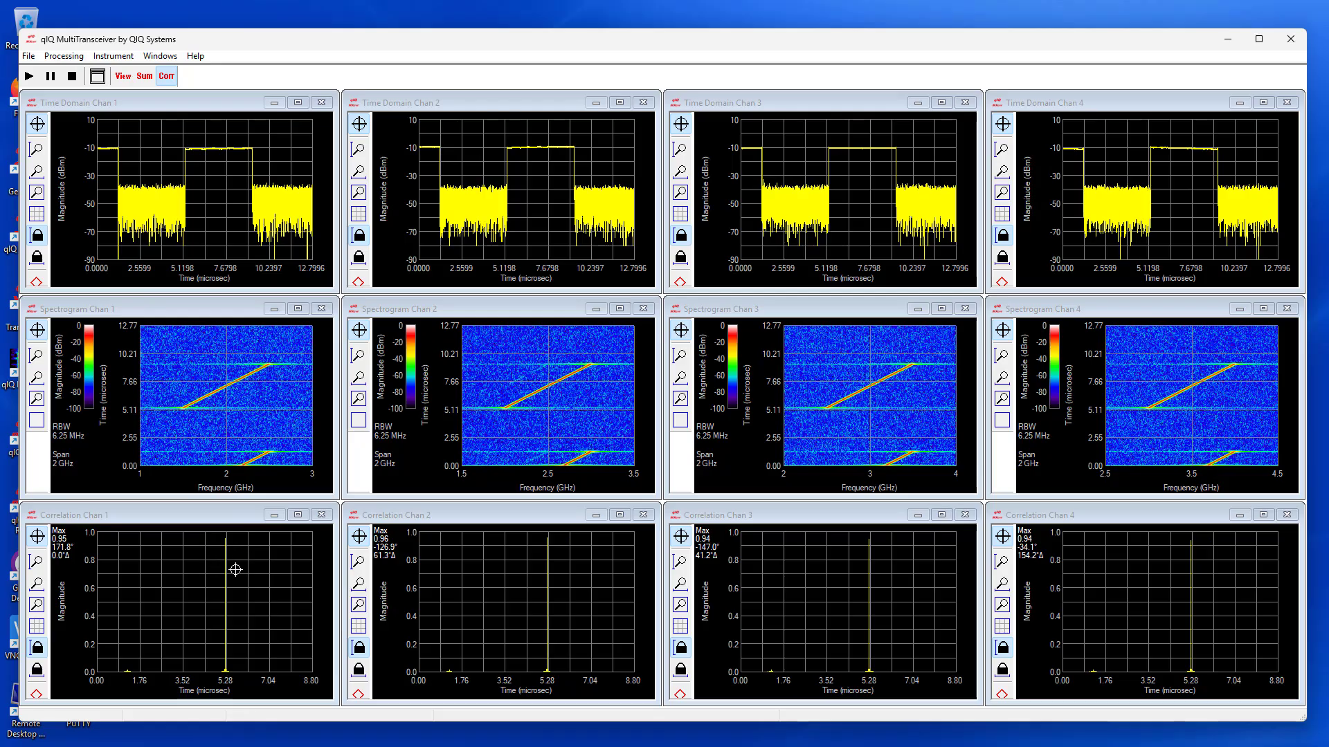
- Restart the transmission several times to compare the correlation peaks and phases of the four channels between runs
click(185, 139)
click(225, 582)
click(225, 581)
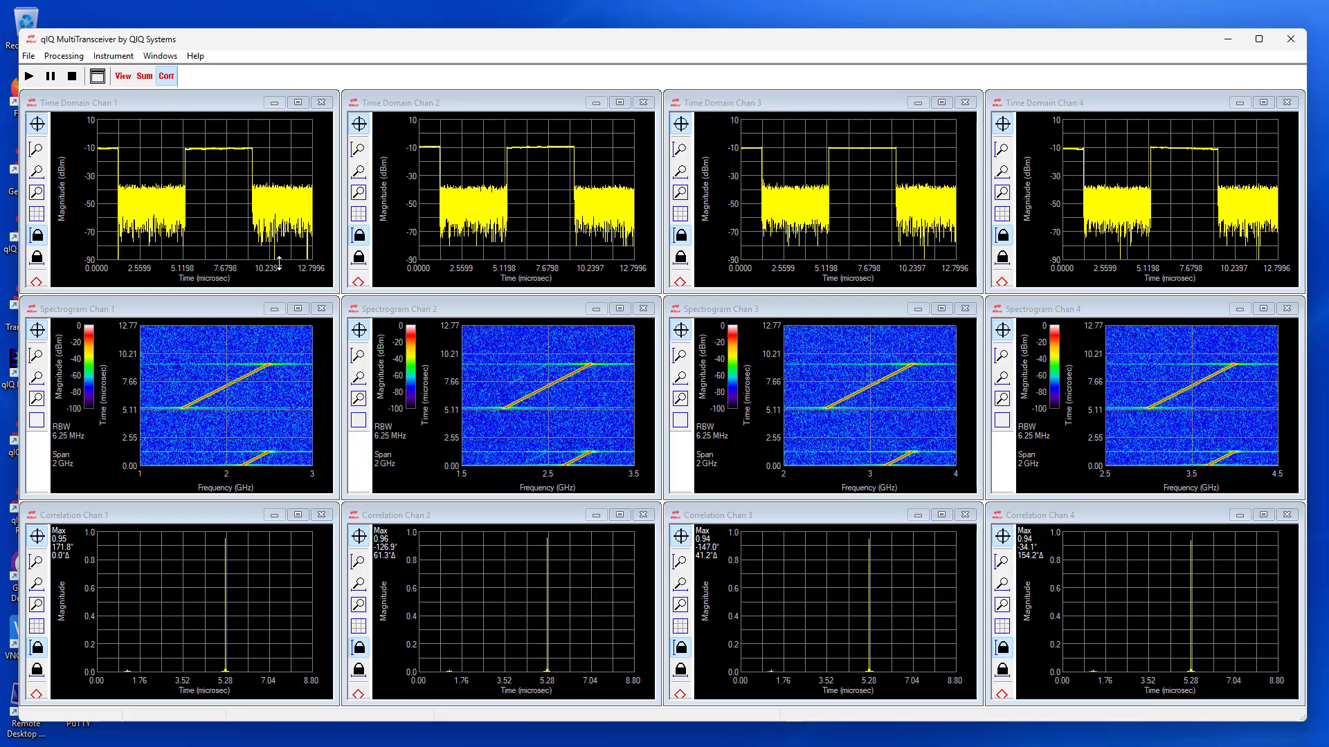
click(29, 76)
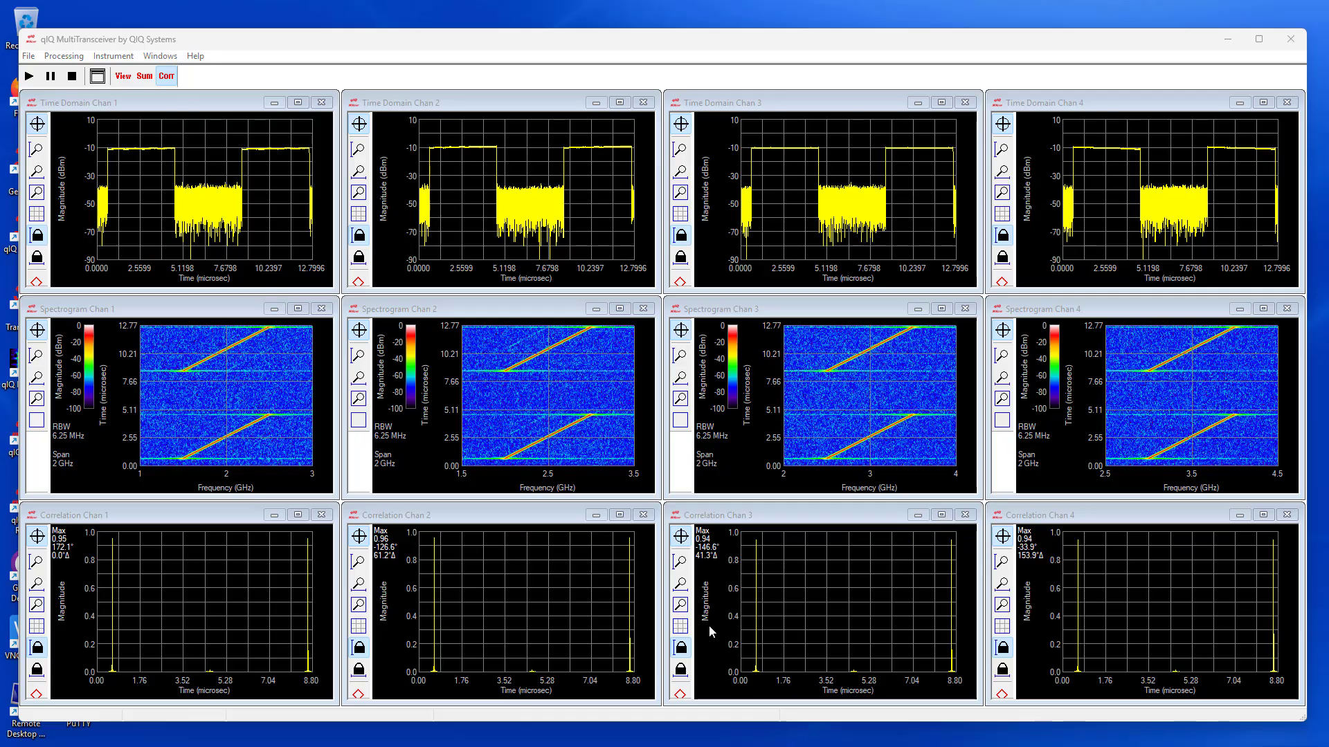
click(28, 78)
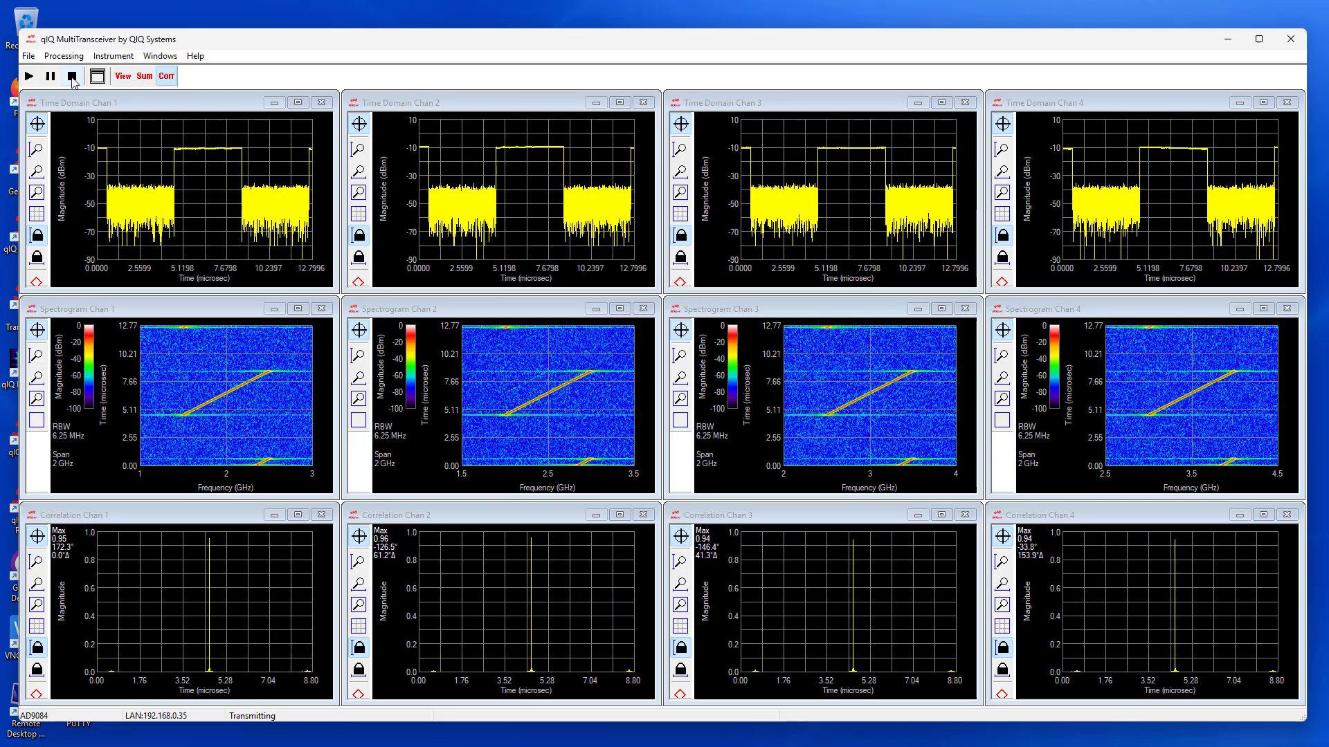
click(42, 78)
click(30, 76)
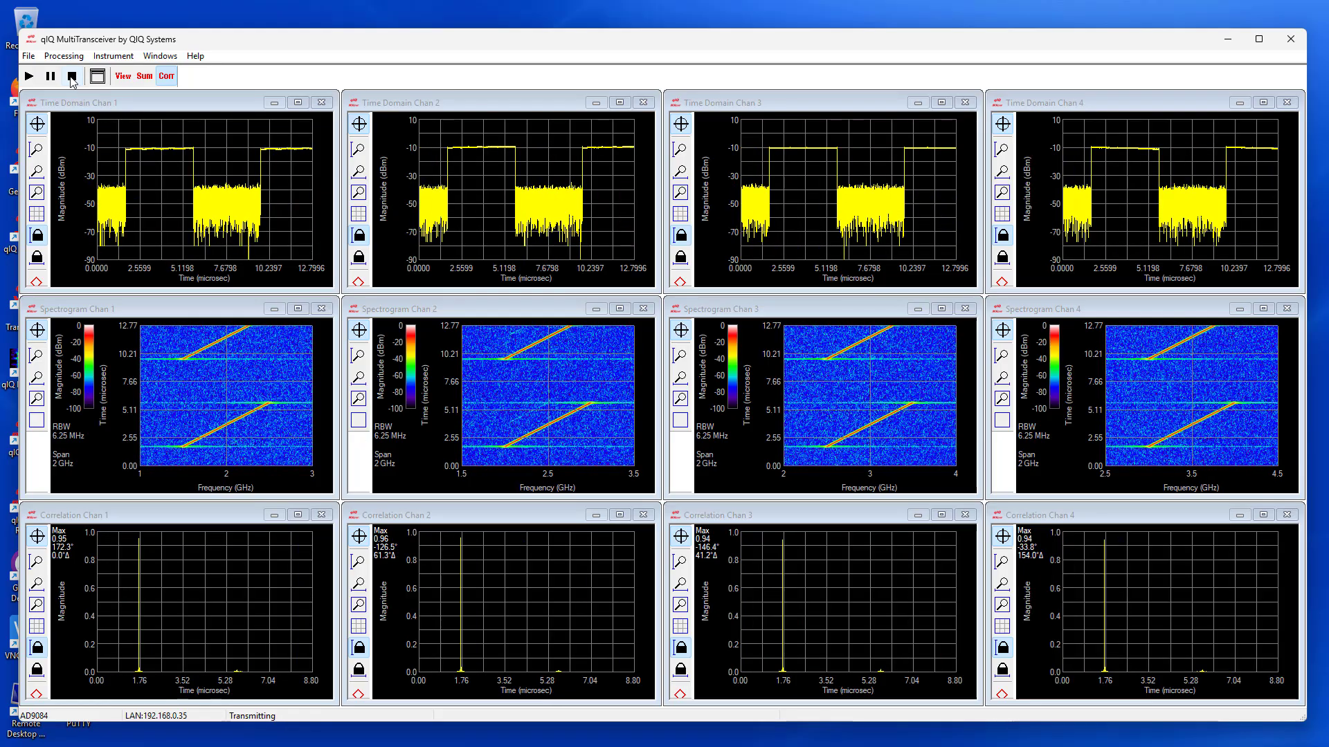
click(30, 77)
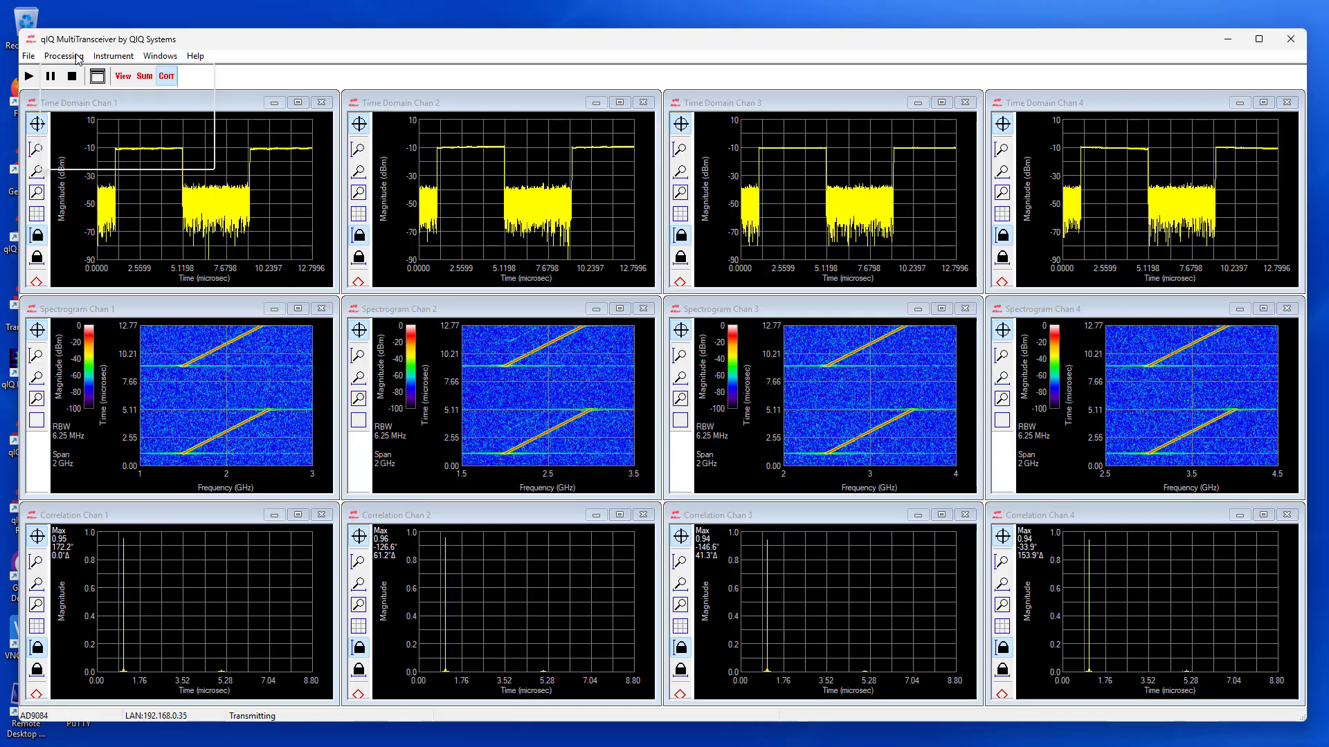
- Enable phase rotation for receiver channel 2 in the software receiver processing and set it to 126.6 degrees
click(63, 56)
click(93, 104)
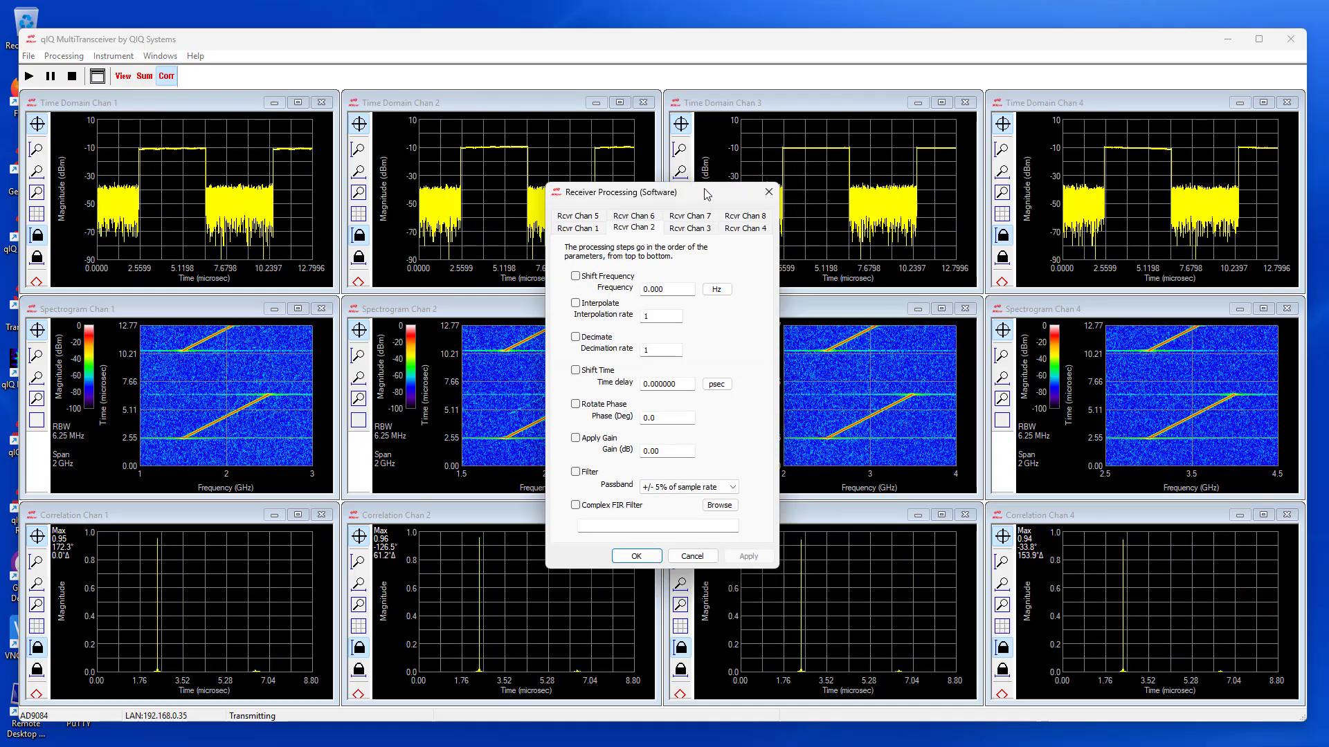
drag(706, 196, 657, 103)
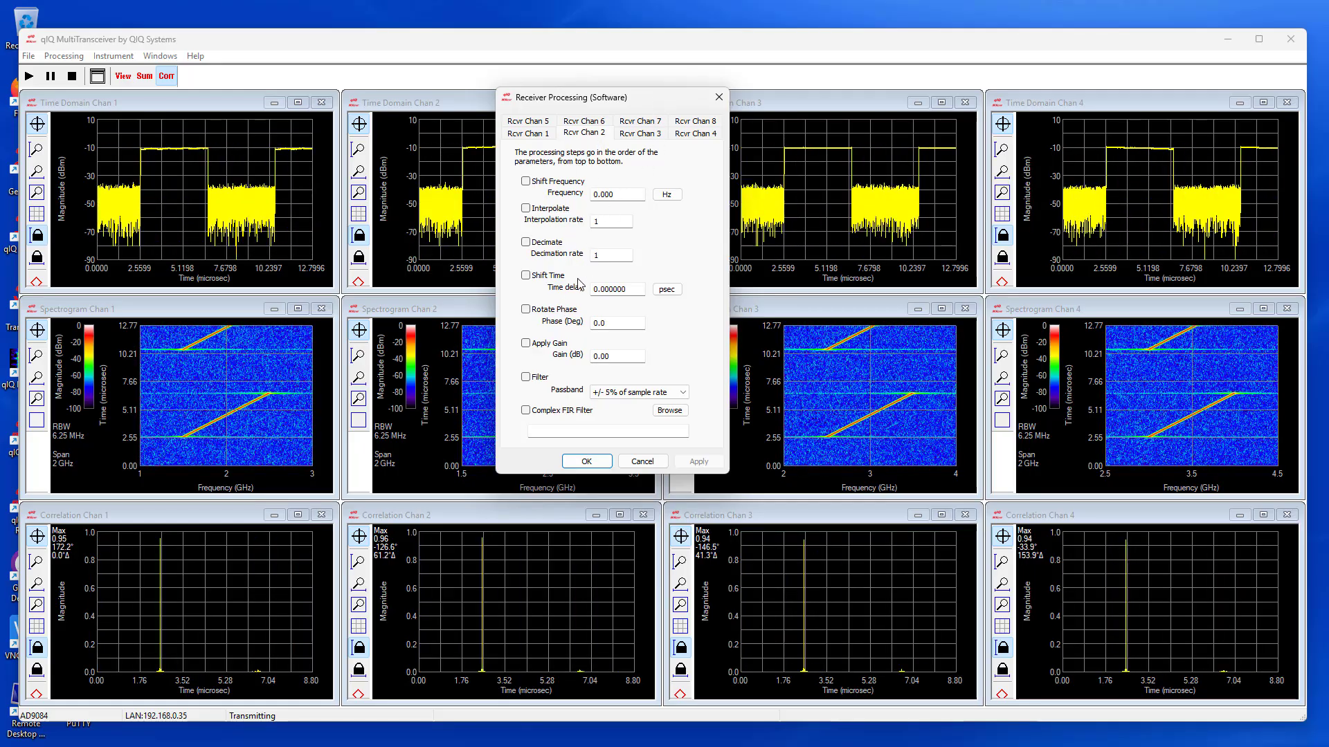
click(558, 310)
drag(613, 326, 583, 325)
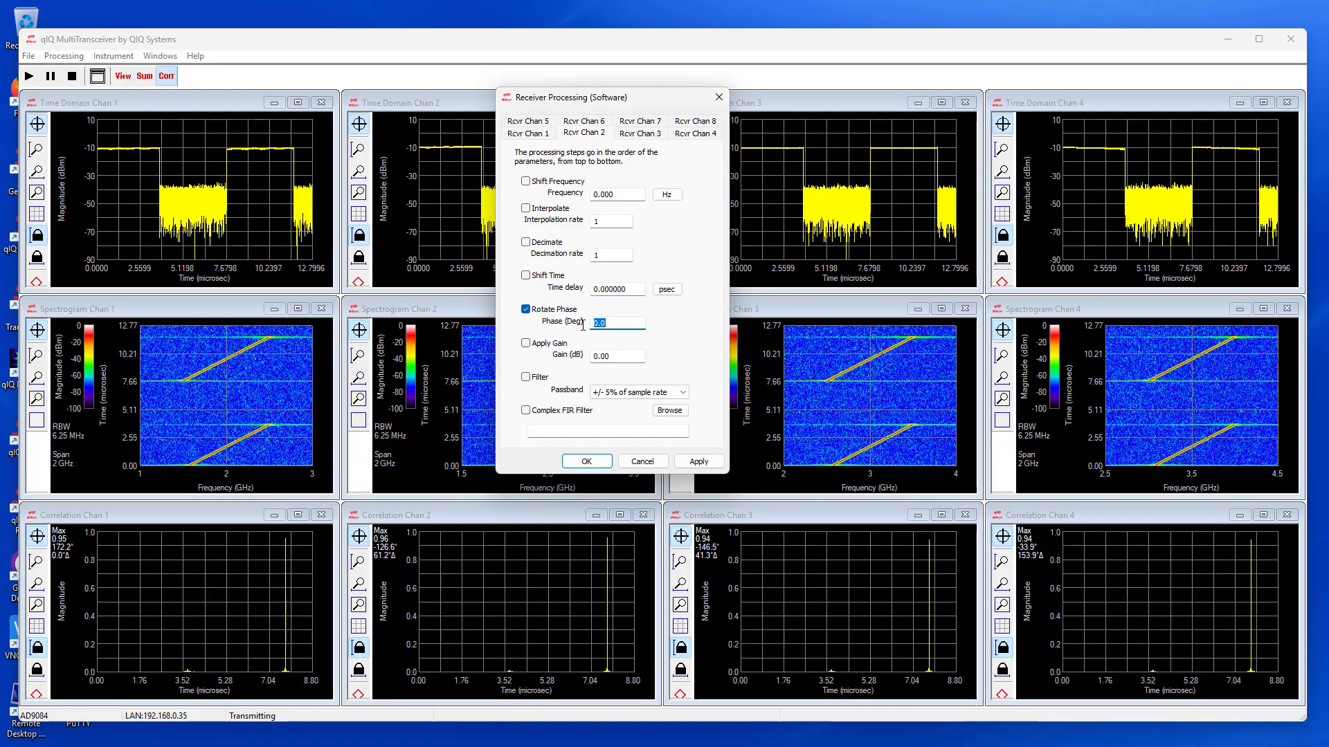
text(126)
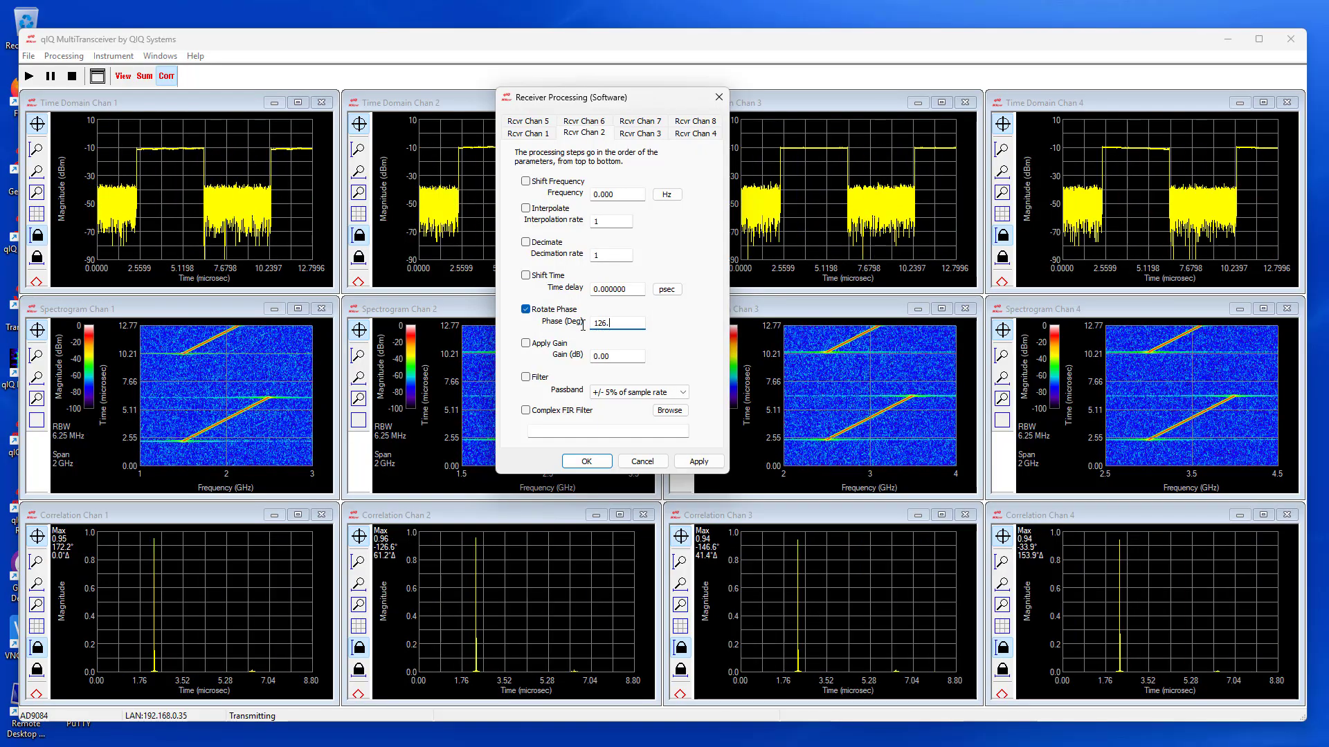
text(.6)
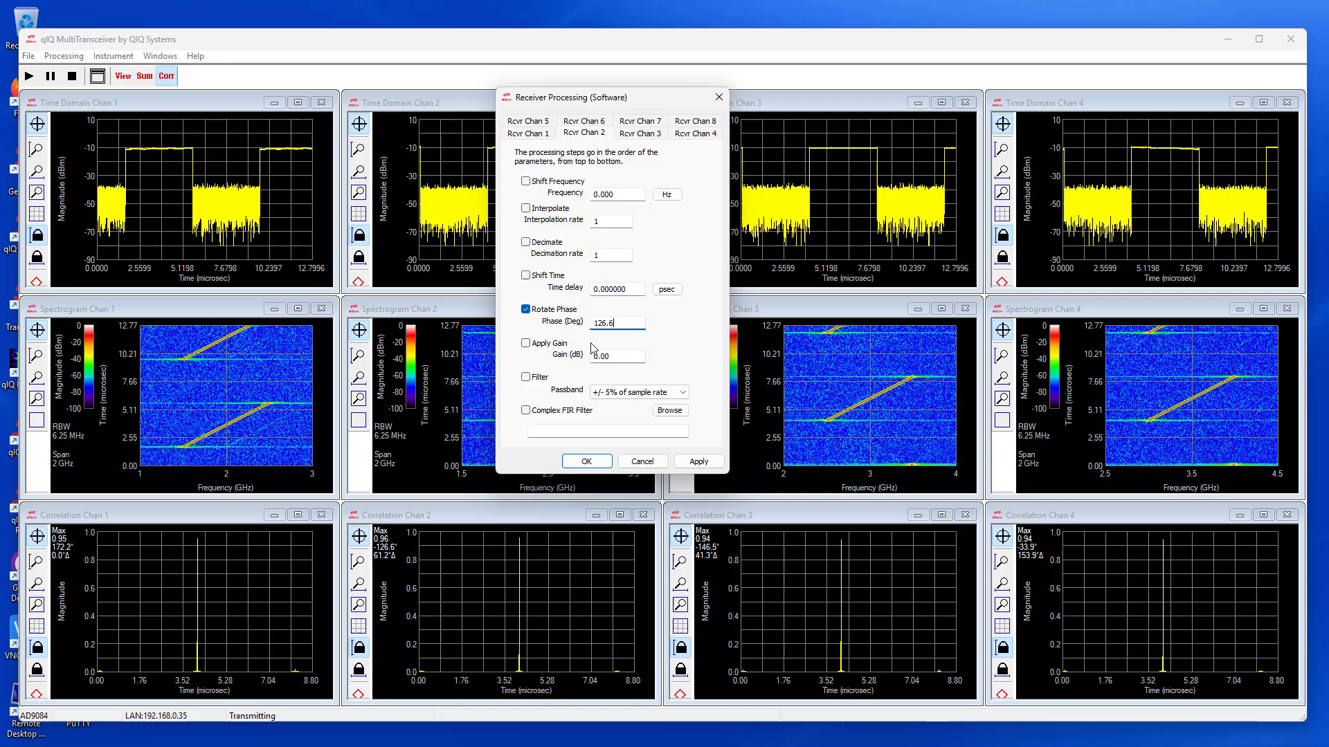
click(587, 461)
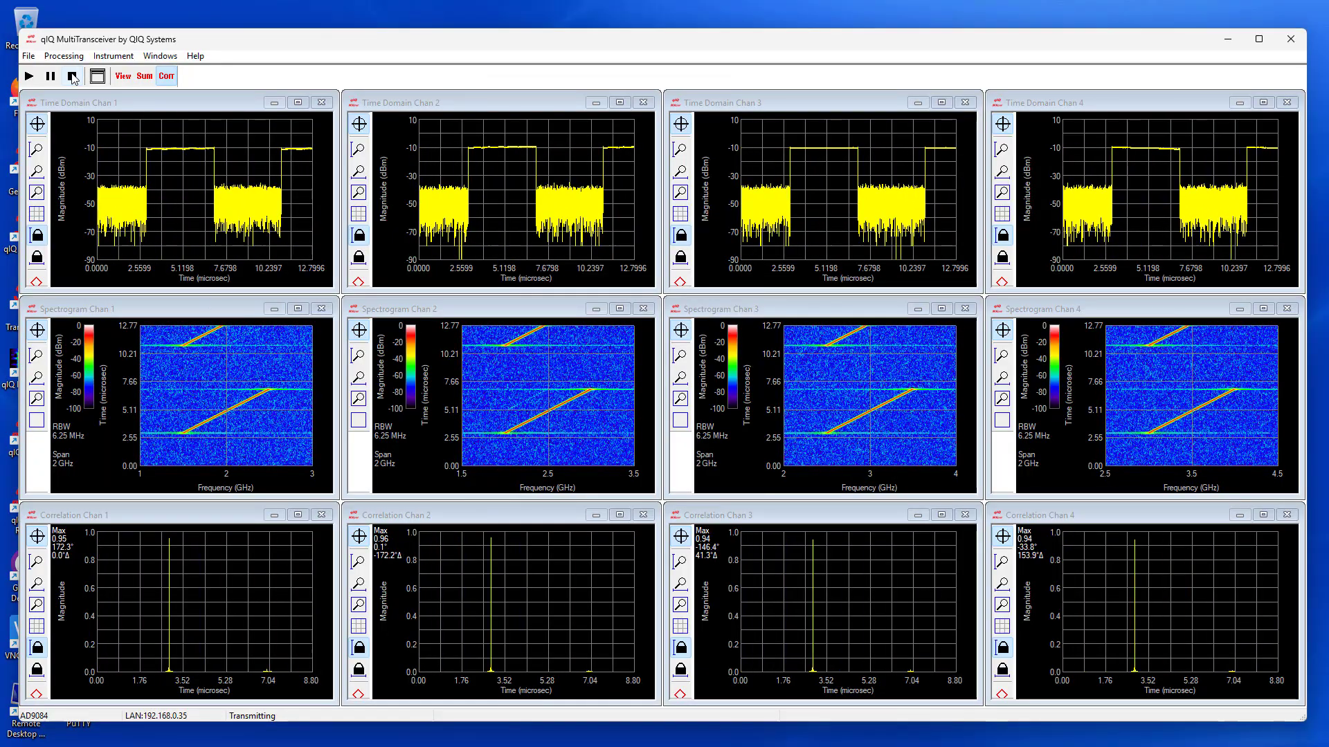
- Restart the transmission to check the correlation phase of channel 2, and stop it
click(28, 77)
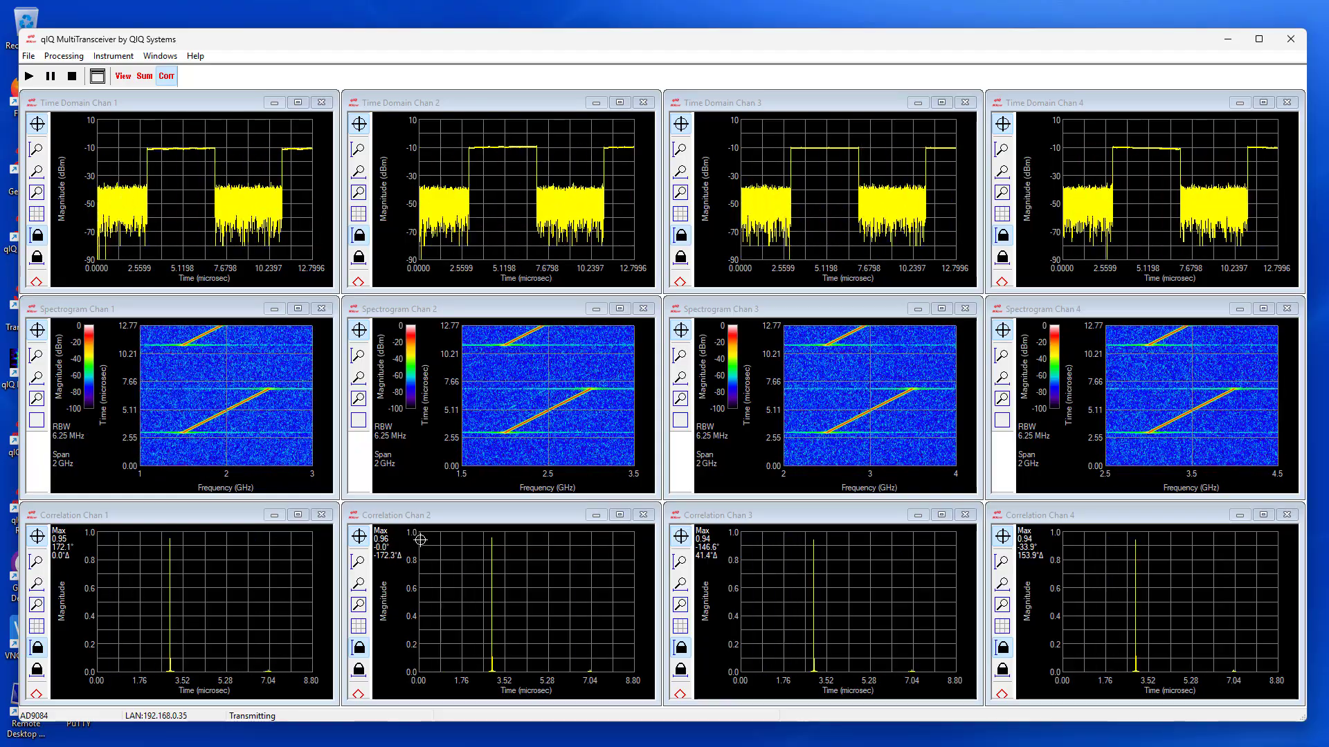
click(72, 76)
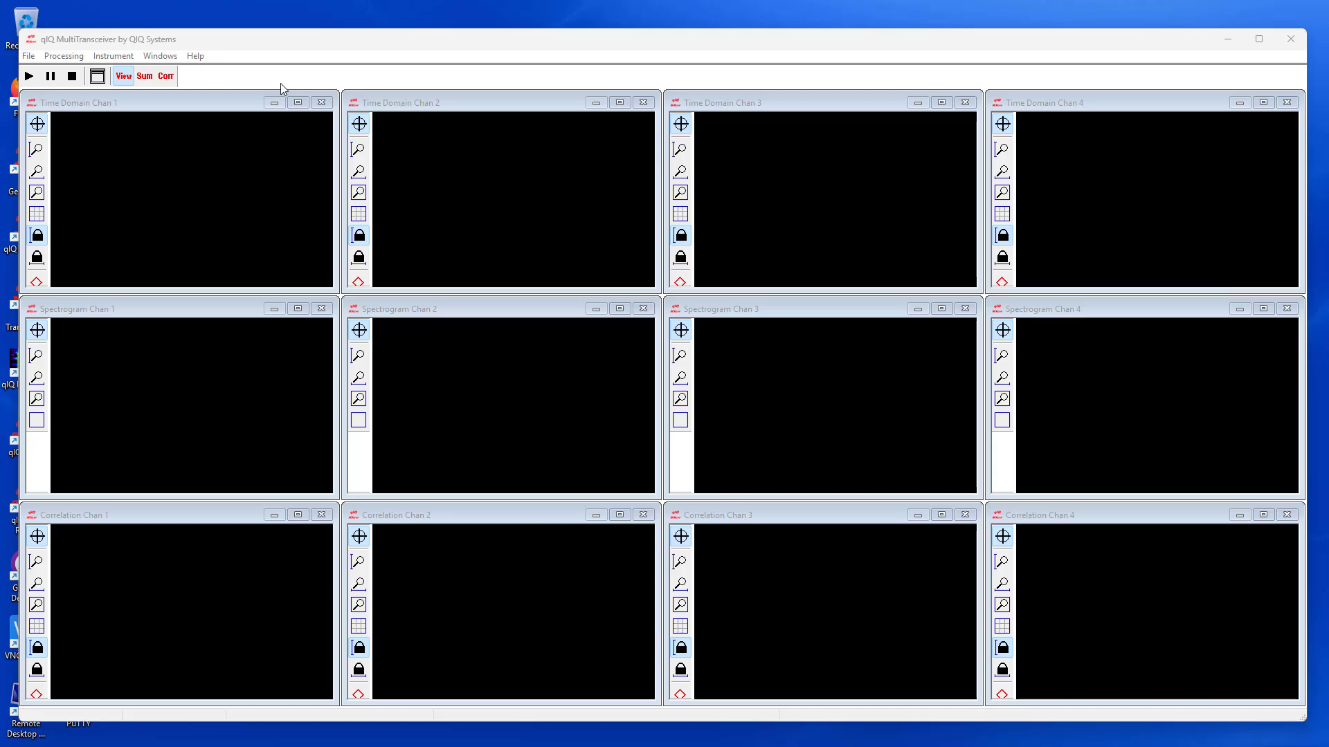
- Connect to the AD9081 with Triggering instrument on the ZCU102 host board using IIO over LAN
click(122, 59)
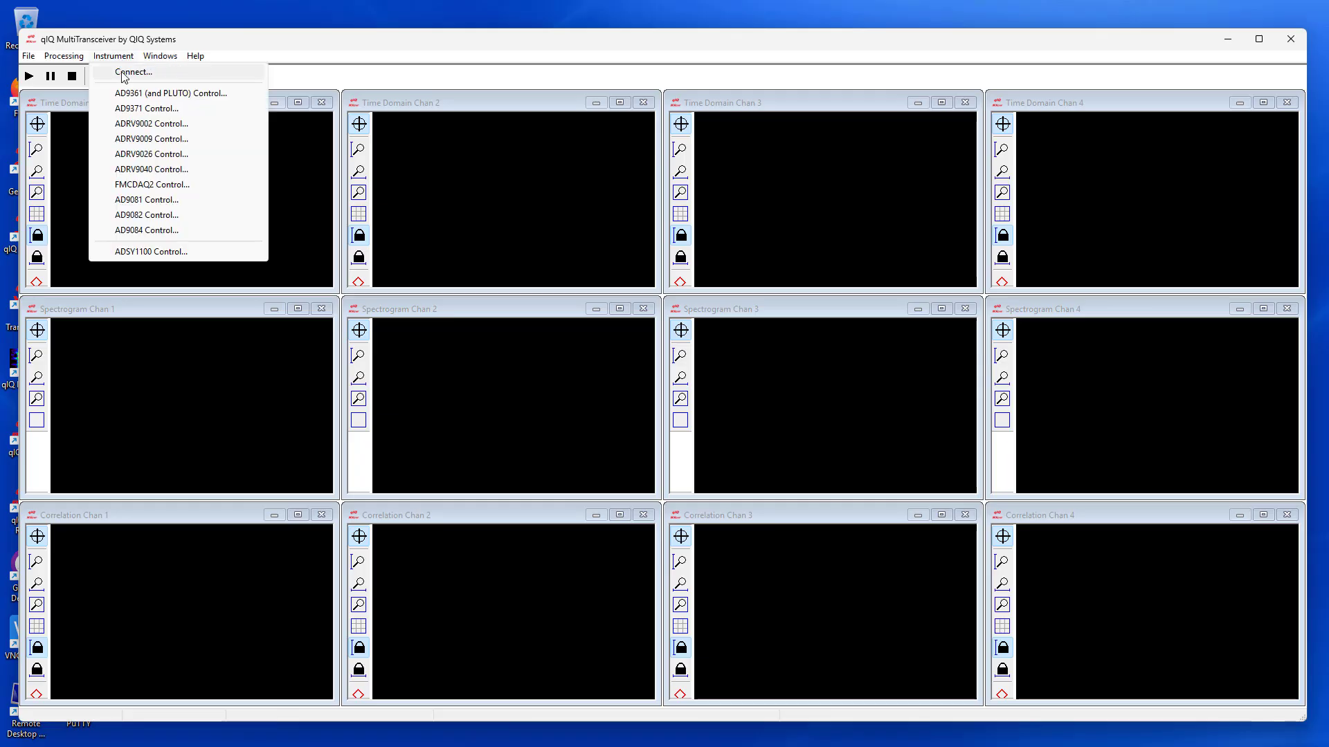
click(122, 72)
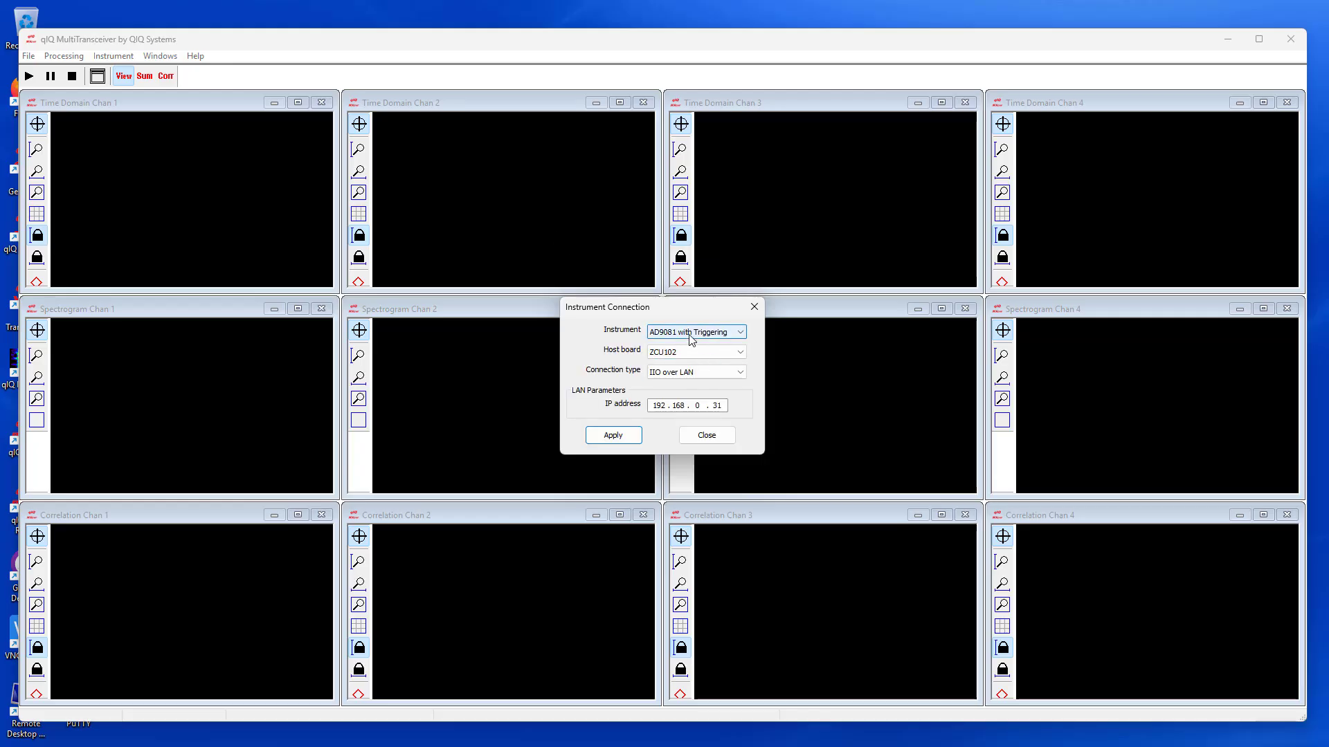
click(741, 333)
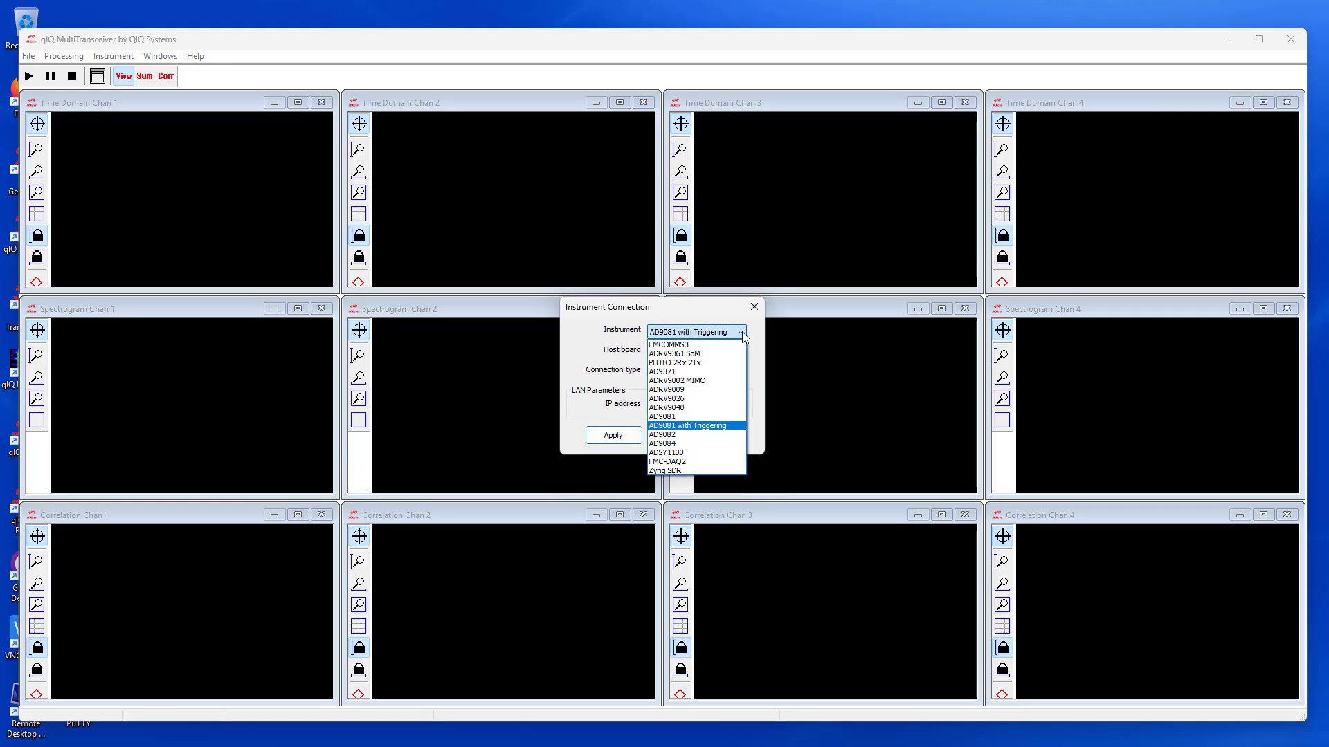
click(706, 430)
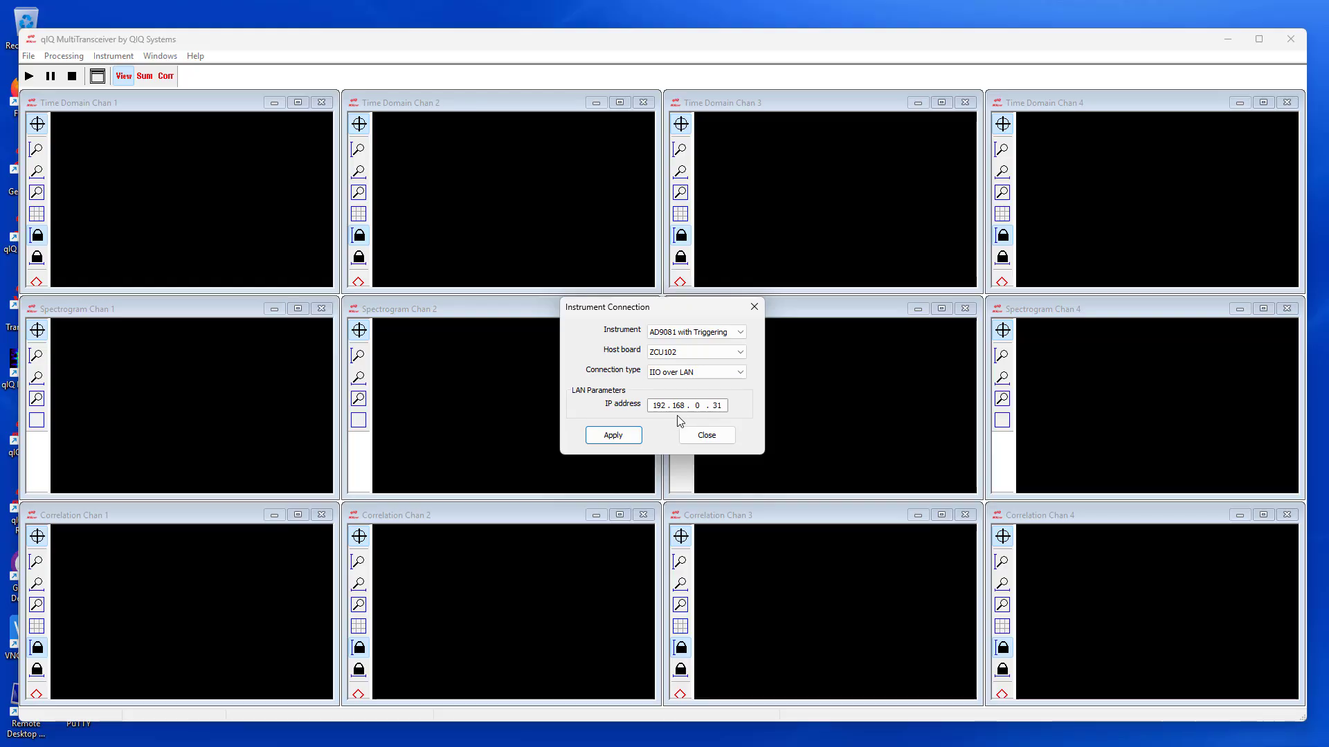
click(613, 435)
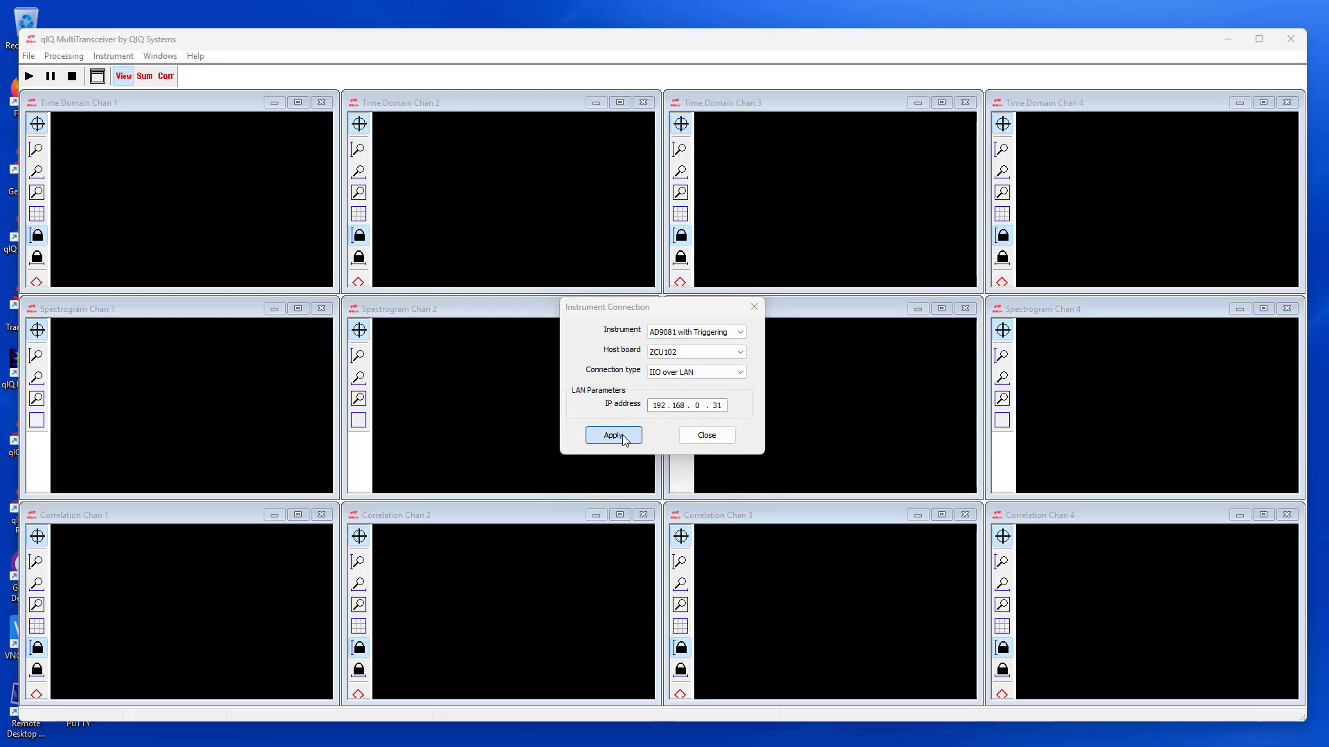
- Review the AD9081 control settings, including the center frequencies of all four transmitters and four receivers, and accept them
click(119, 58)
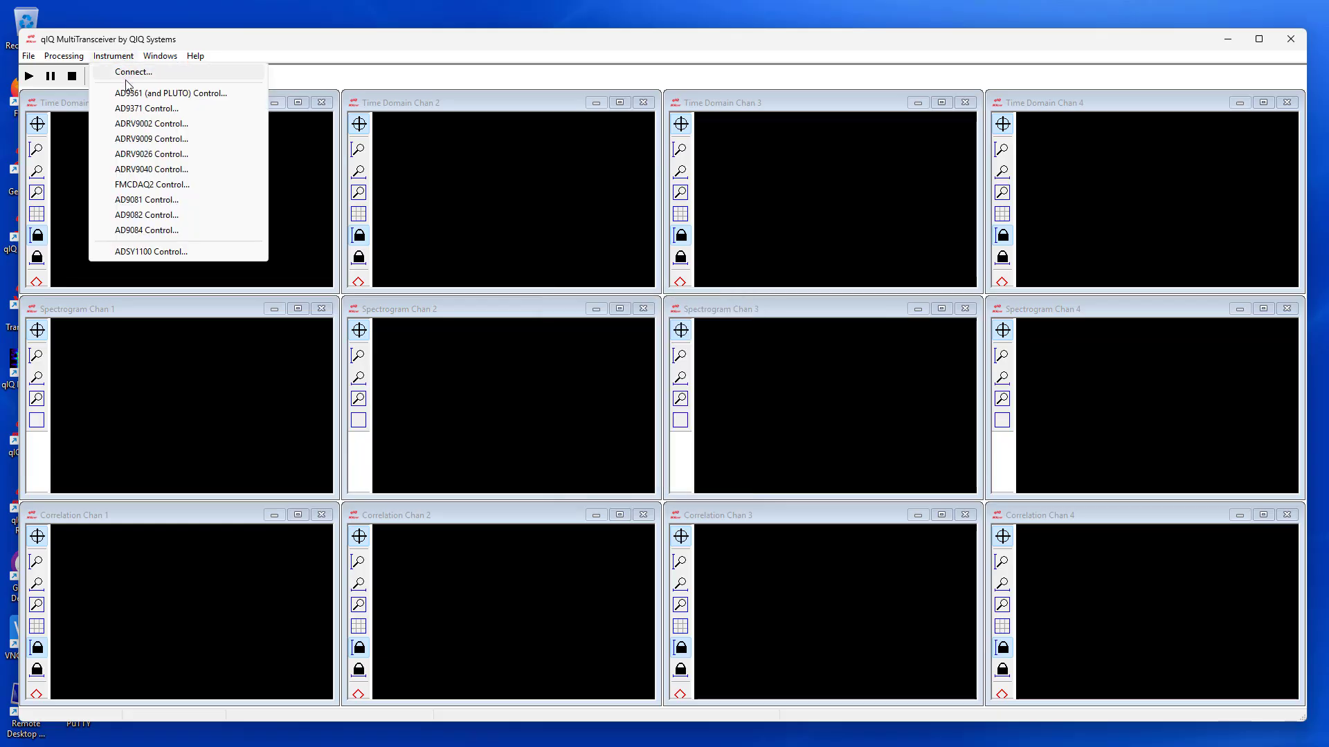
click(144, 201)
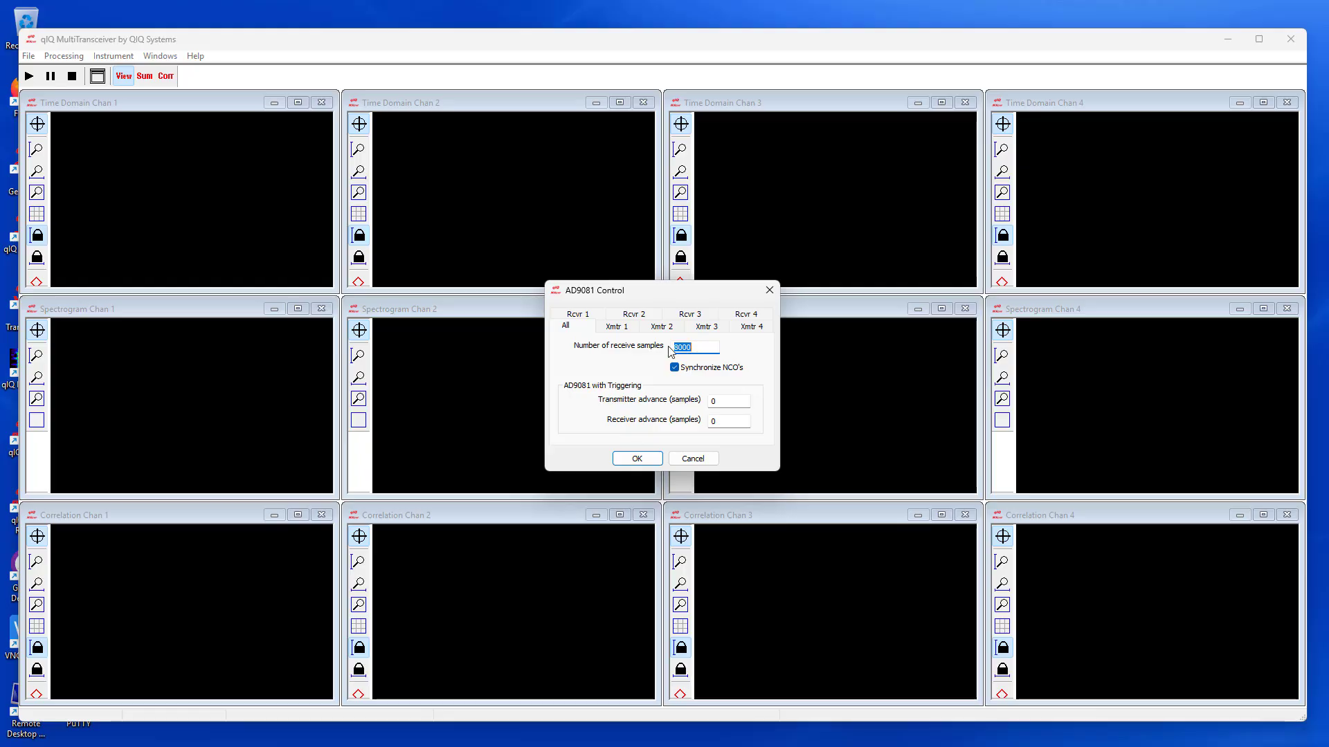
click(617, 328)
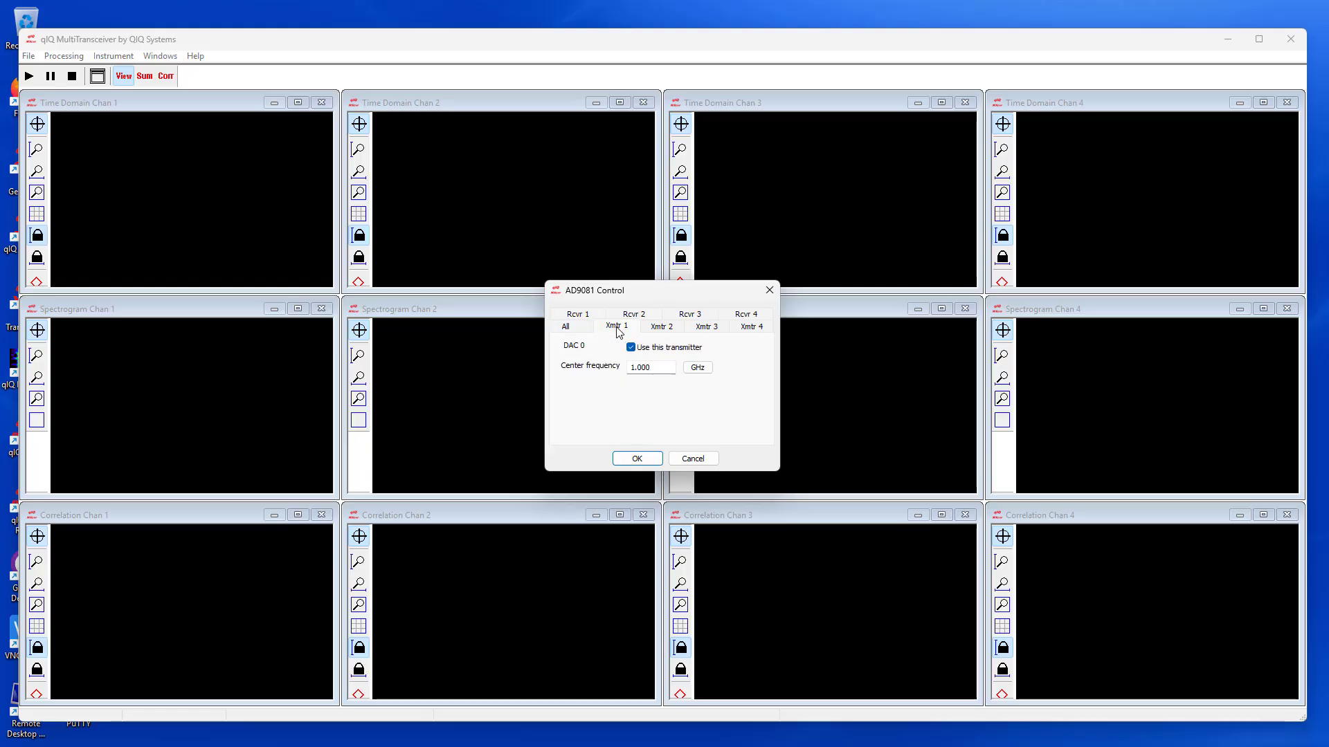
click(655, 330)
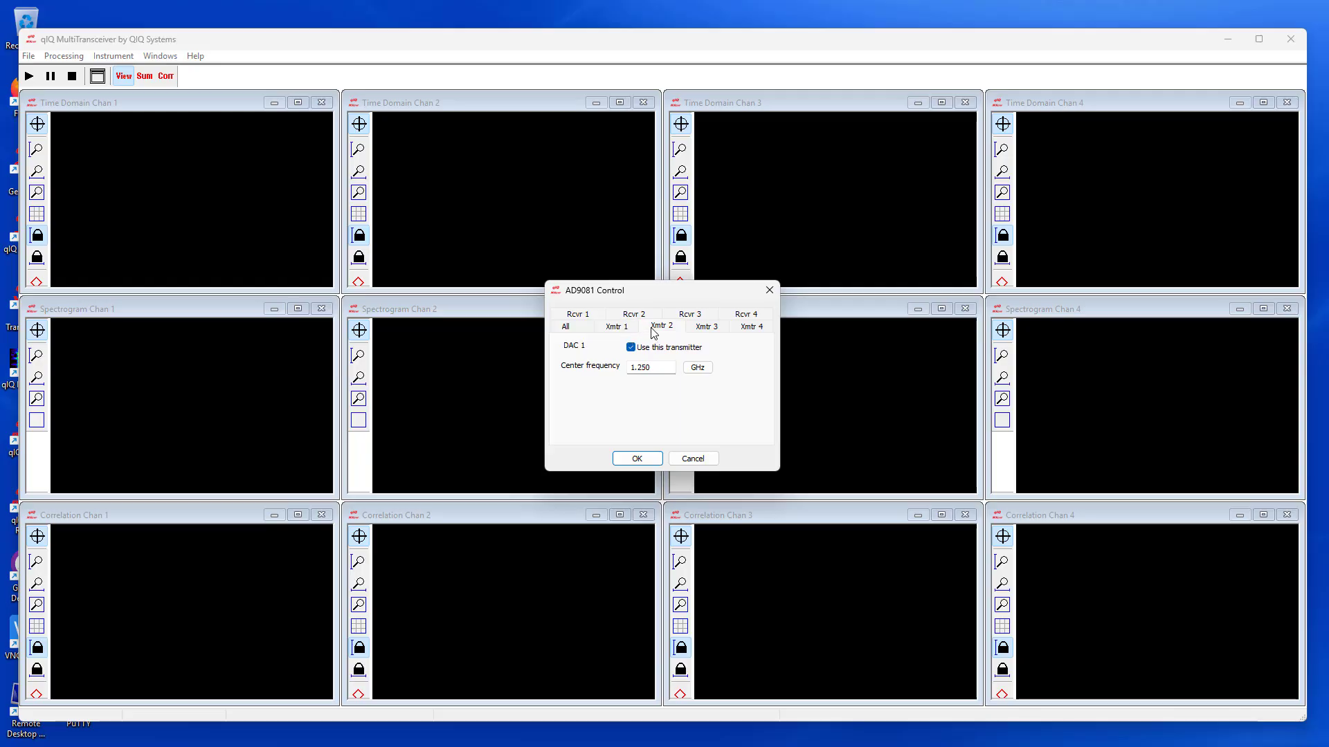
click(704, 328)
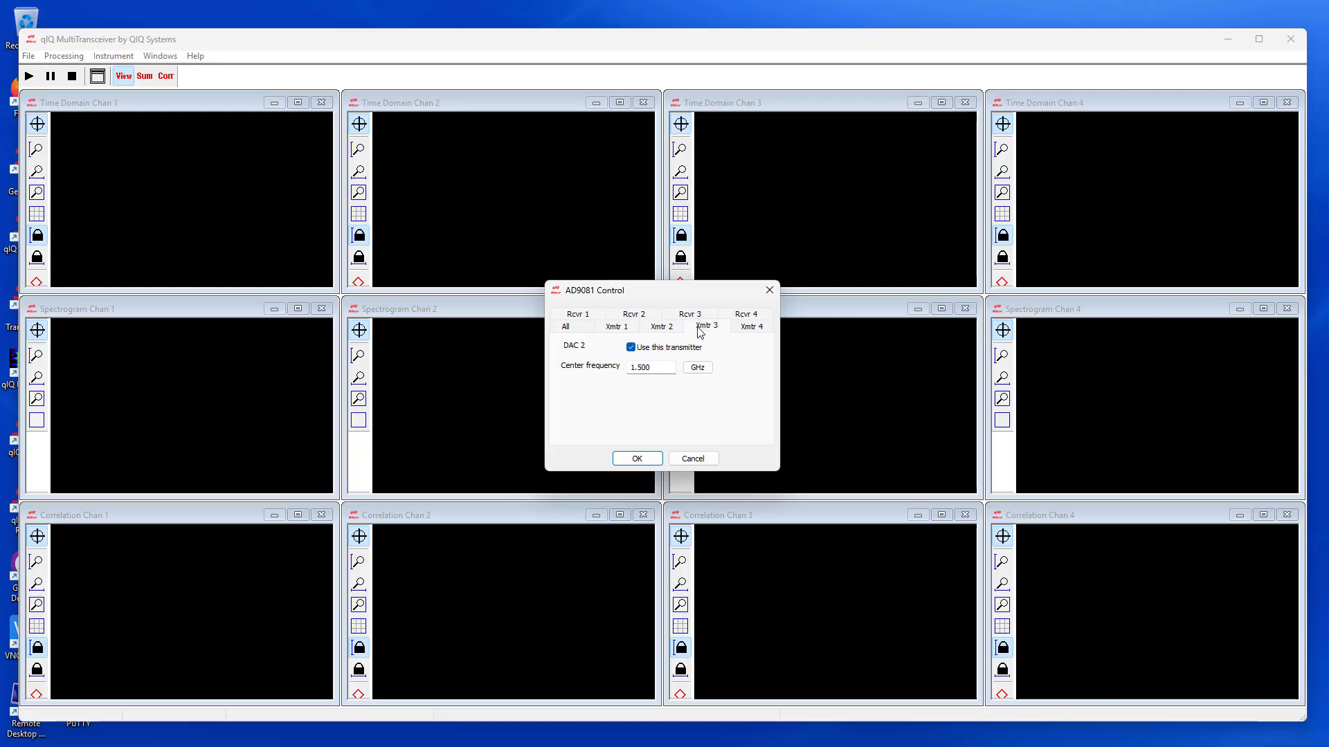
click(744, 333)
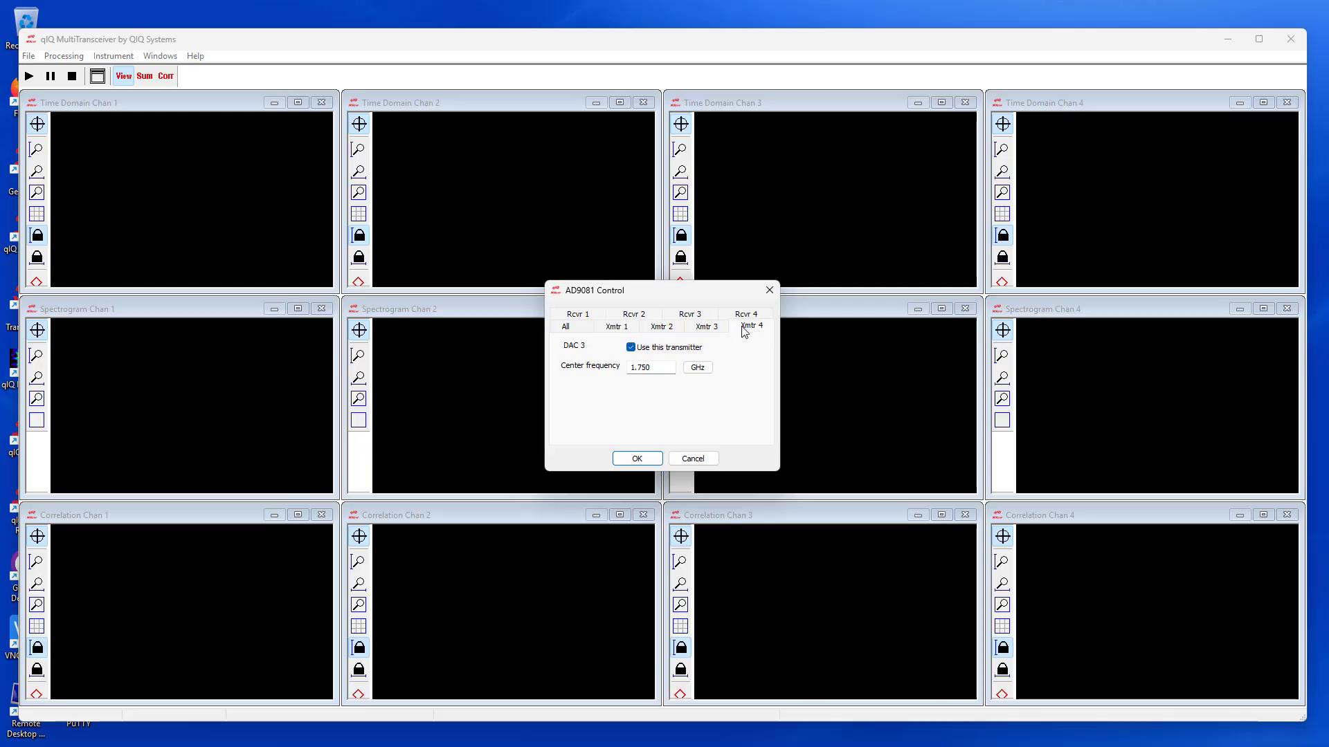
click(569, 315)
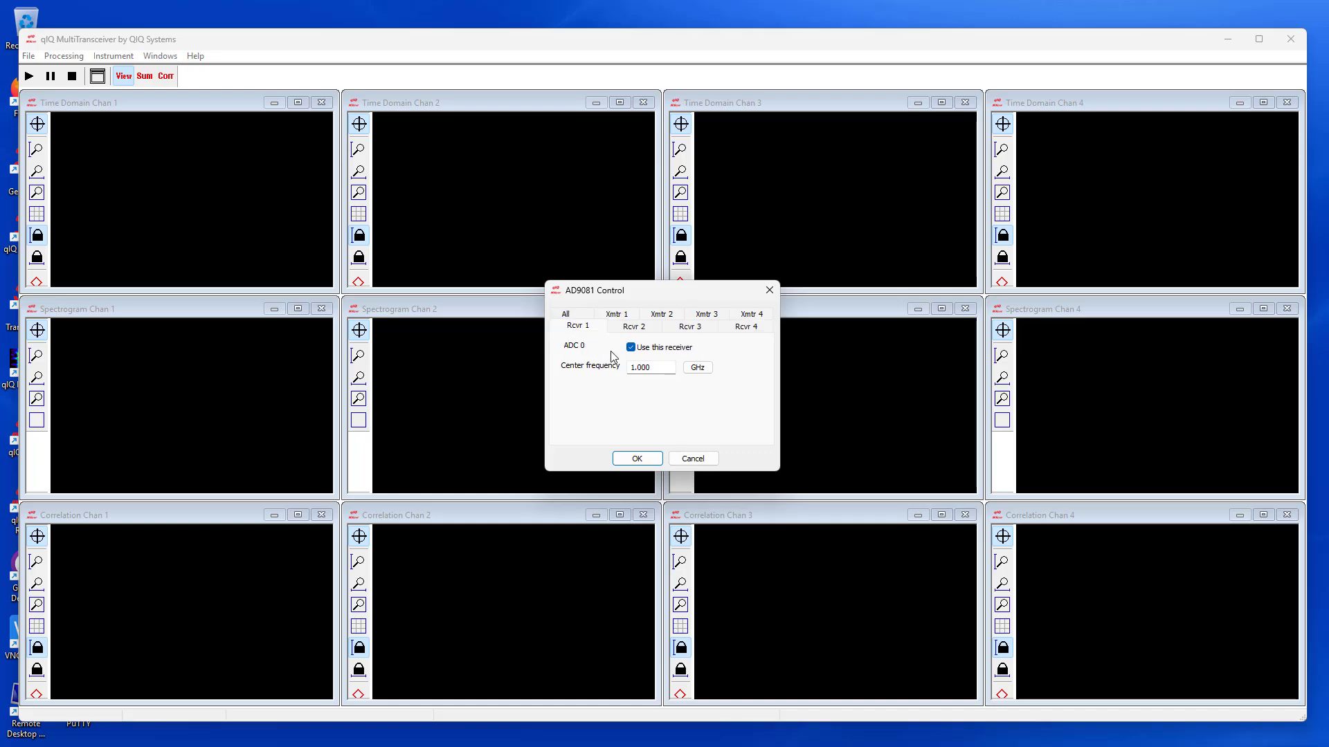
click(641, 332)
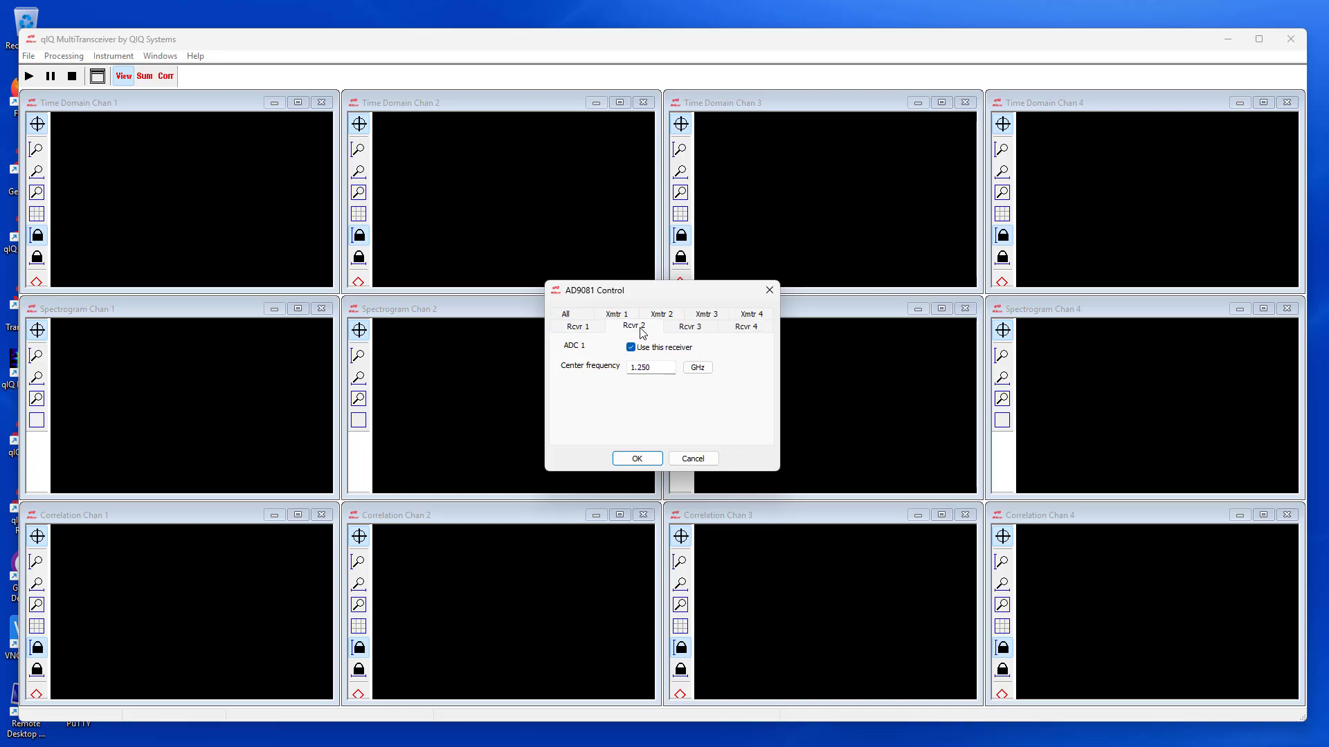
click(691, 335)
click(744, 330)
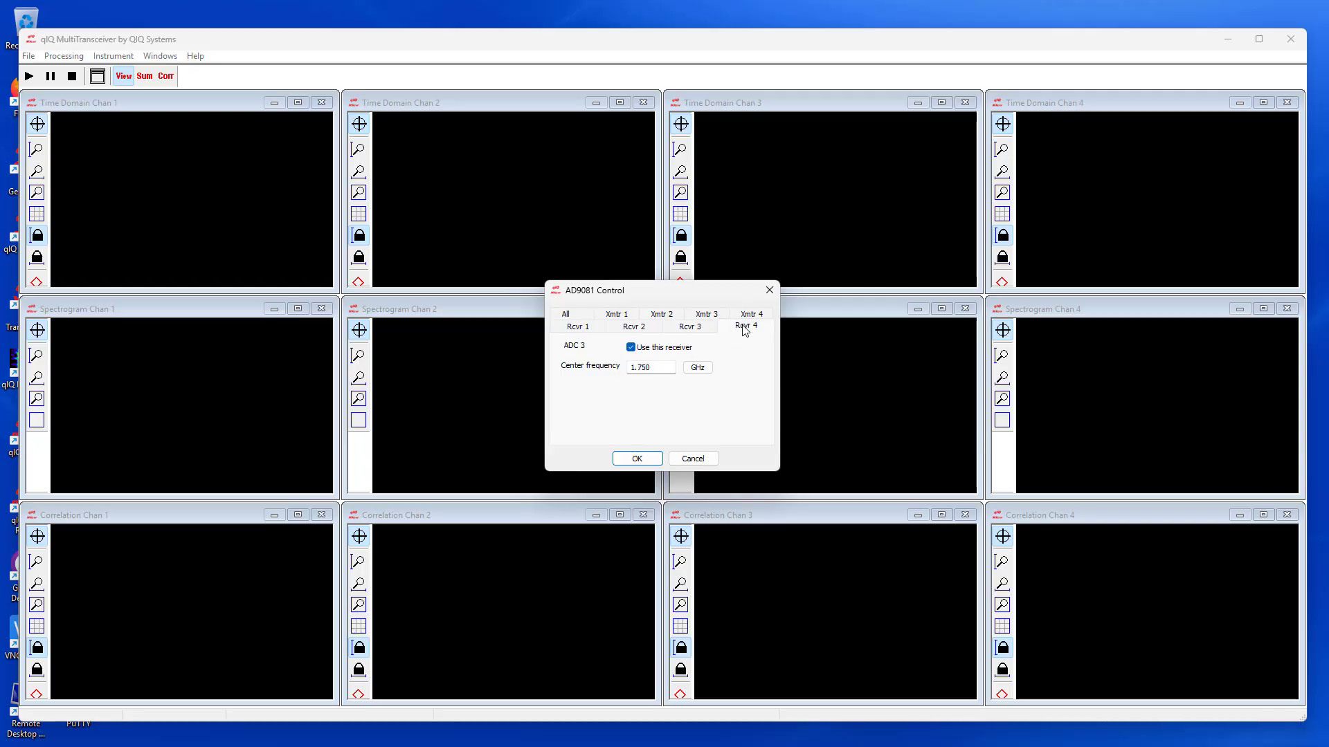
click(636, 459)
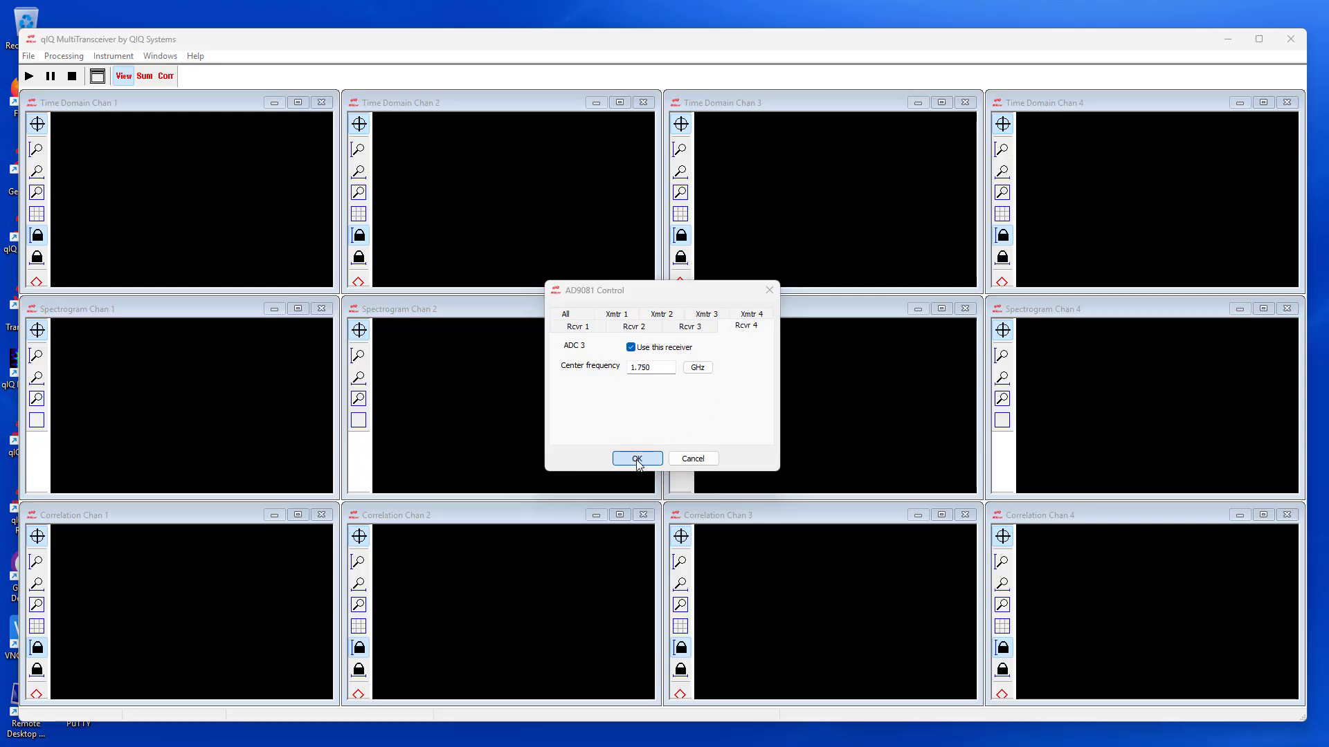
- Run the AD9081 four-channel transmission in View mode, stop it, and start it again in Corr mode
click(29, 76)
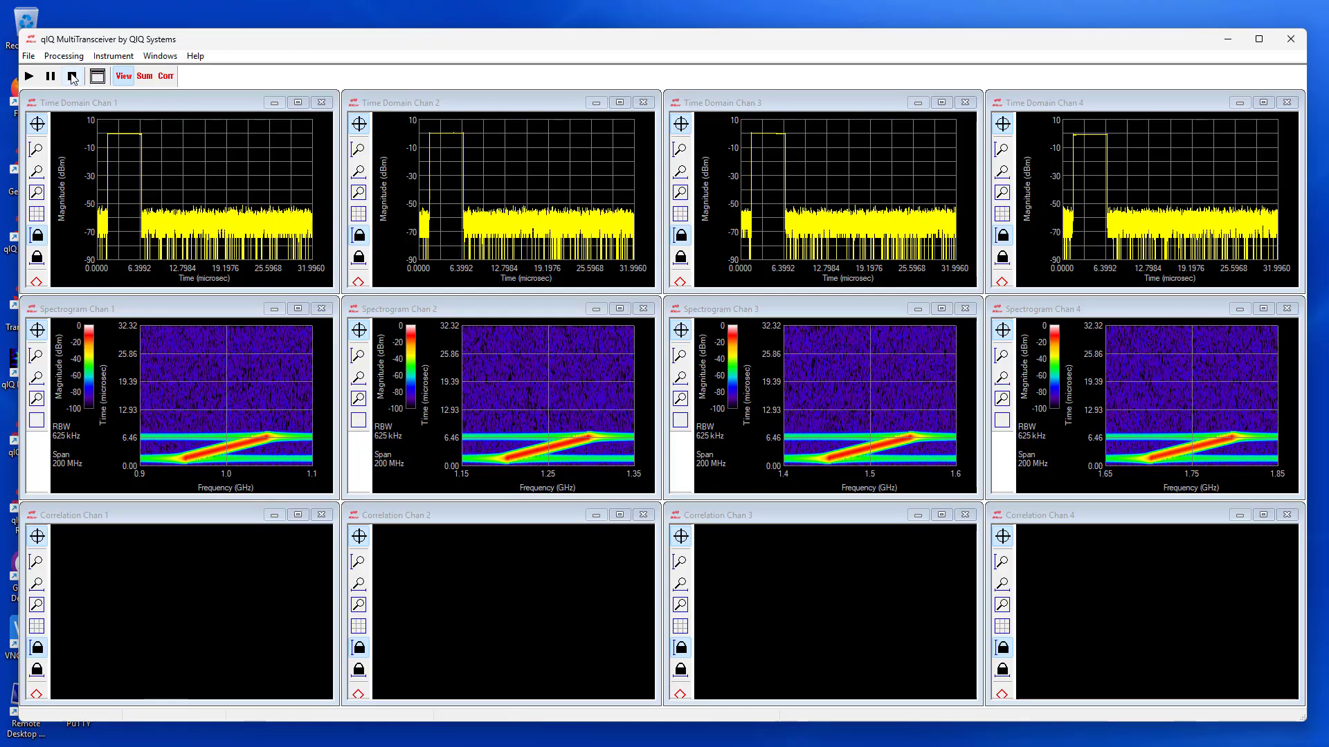
click(165, 77)
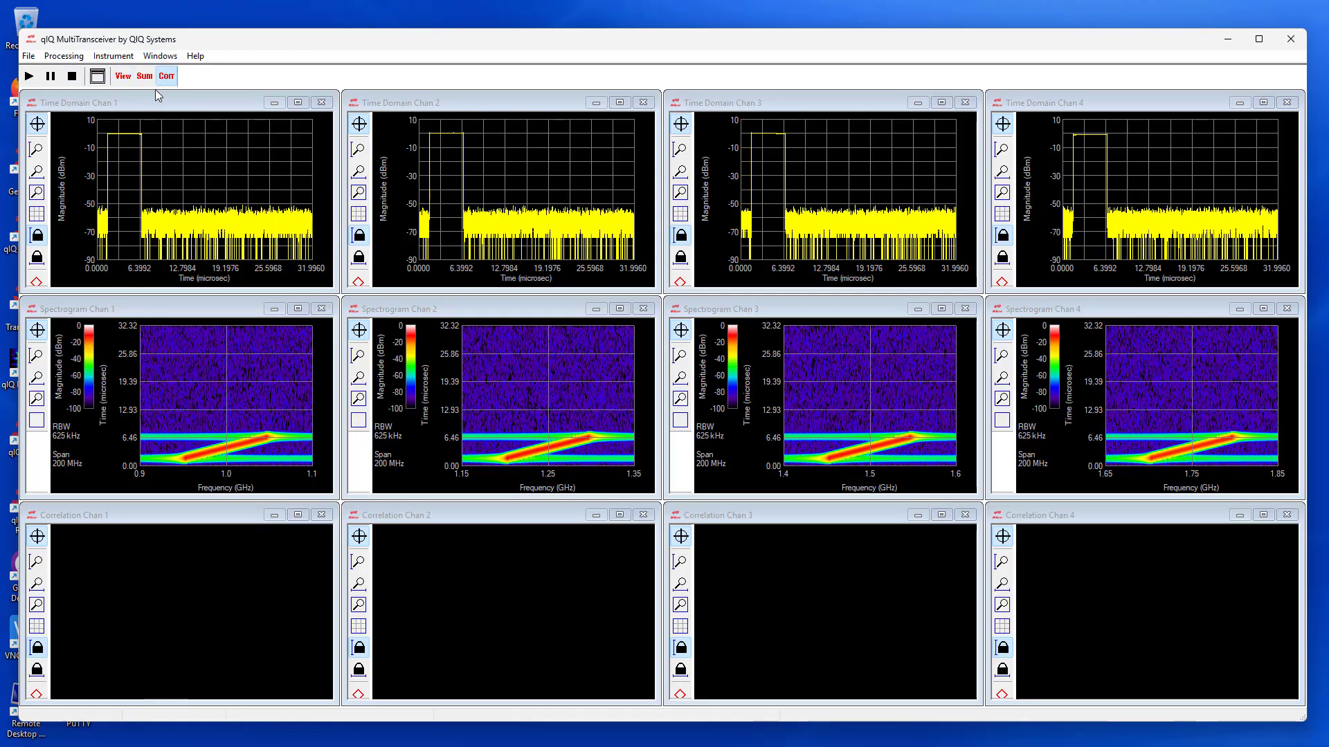
click(28, 76)
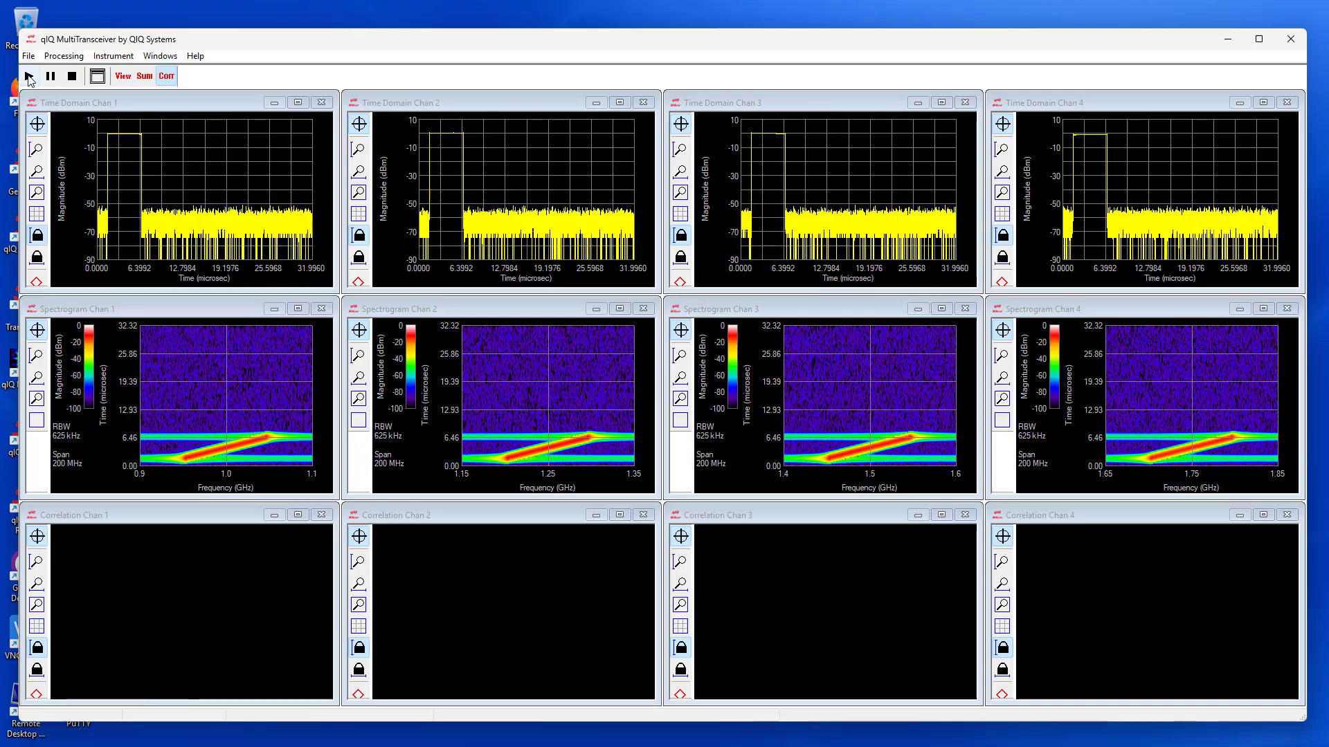